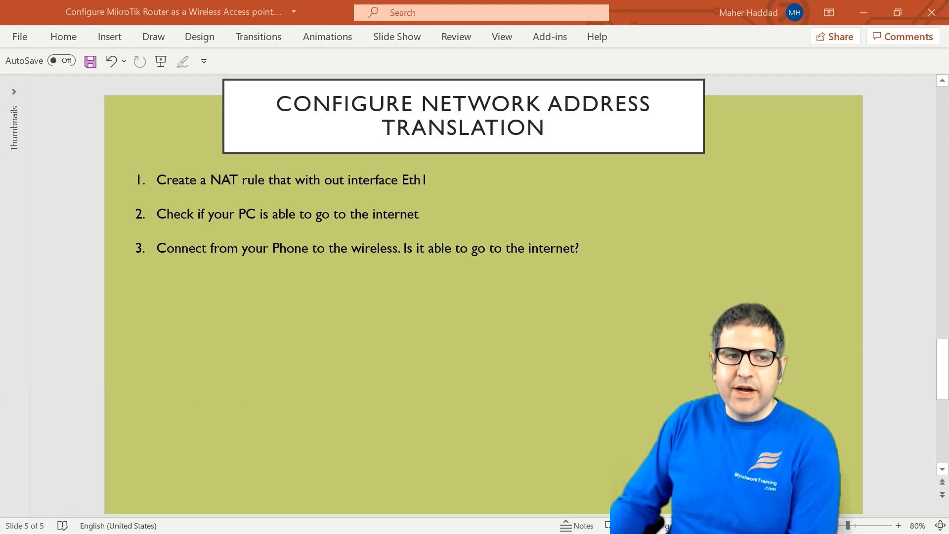
# Remove the stray word 'that' so bullet 1 reads 'Create a NAT rule with out interface Eth1'.
pyautogui.hotkey('ctrl', 'BackSpace')
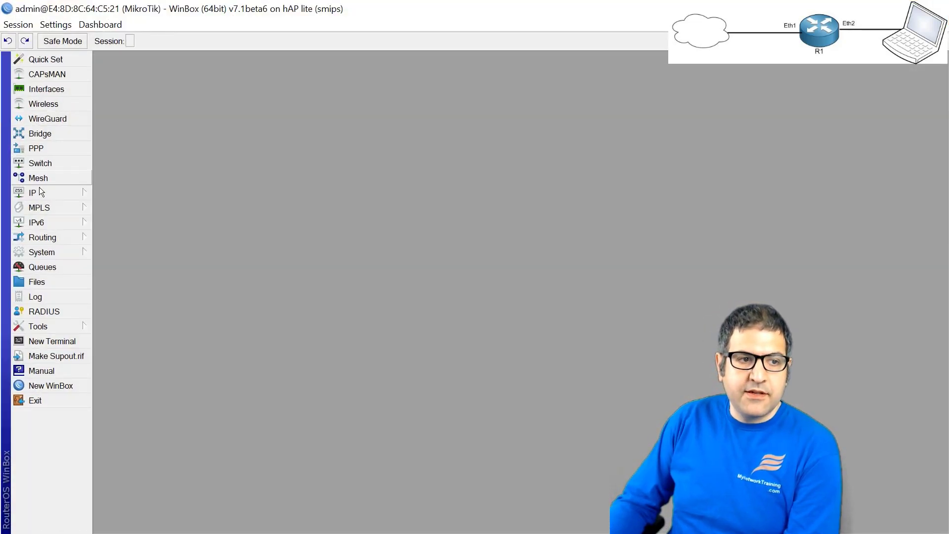
# Start a new rule in the IP Firewall NAT list and view its General settings.
pyautogui.click(40, 192)
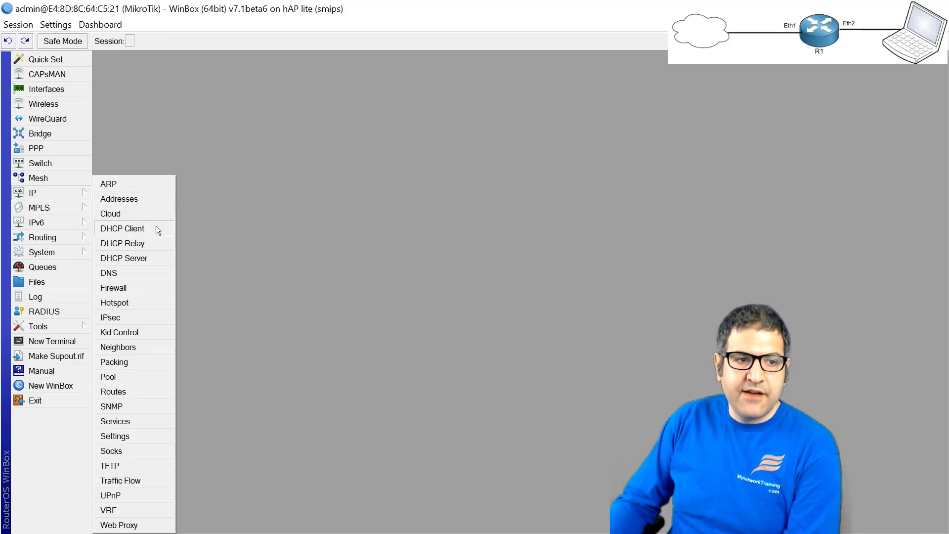
pyautogui.click(129, 287)
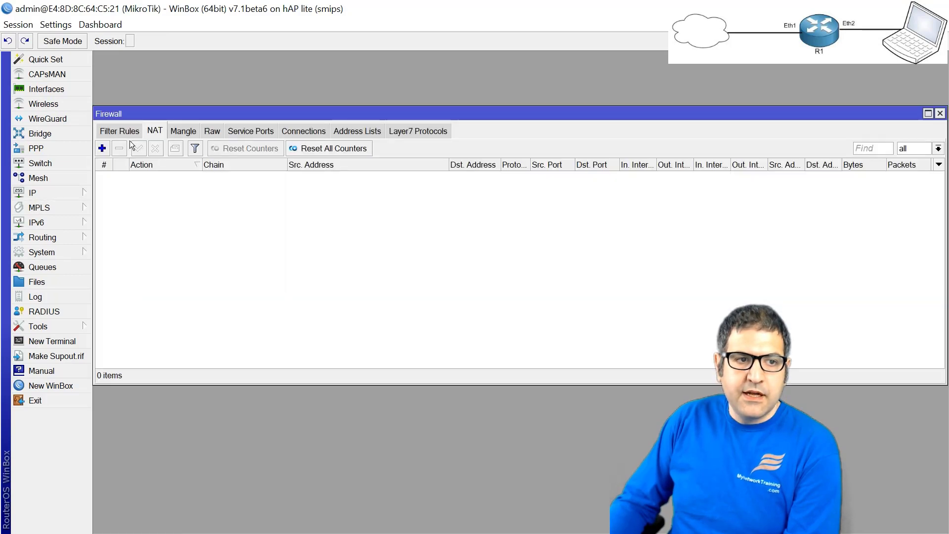
pyautogui.click(153, 131)
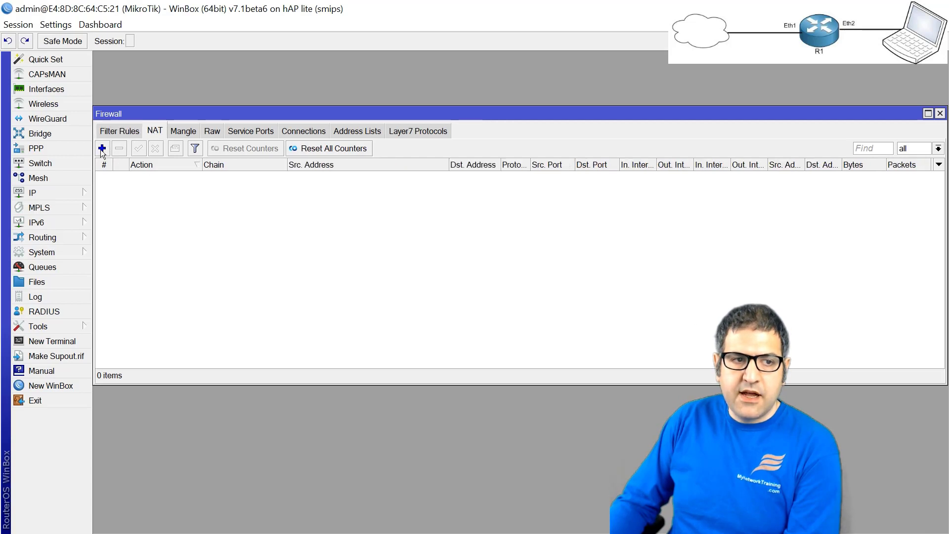
pyautogui.click(102, 148)
pyautogui.click(125, 78)
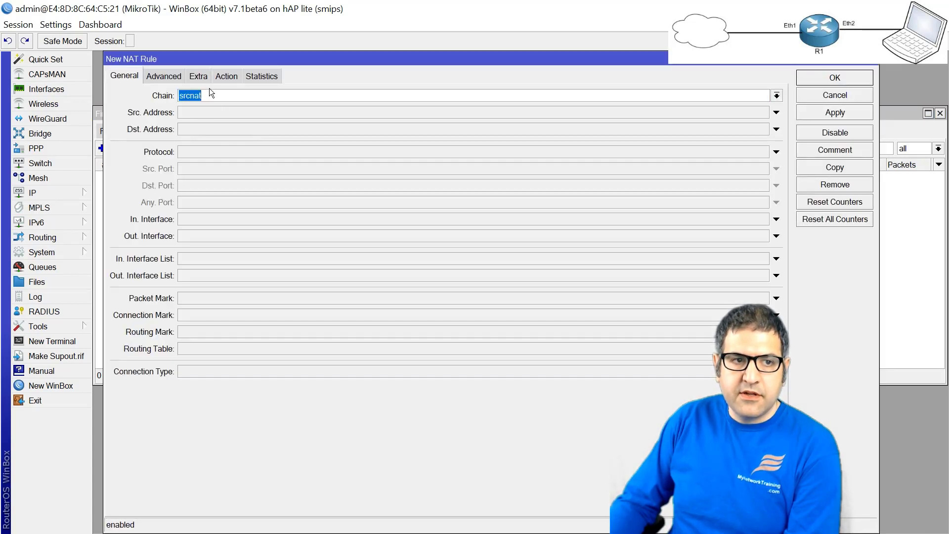
# Set the rule's Src. Address to 10.10.10.0/24 and Out. Interface to ether1.
pyautogui.click(213, 111)
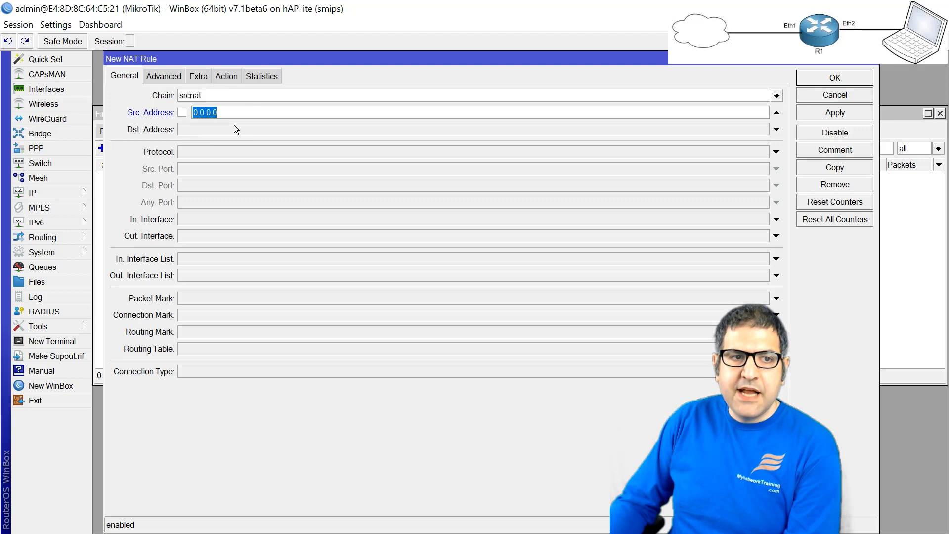
pyautogui.write('10.10.10.0')
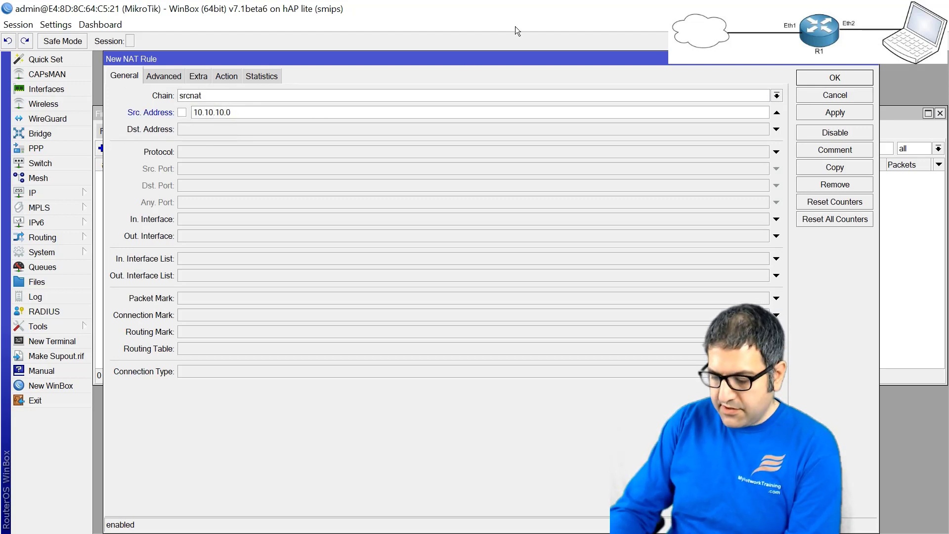
pyautogui.write('/24')
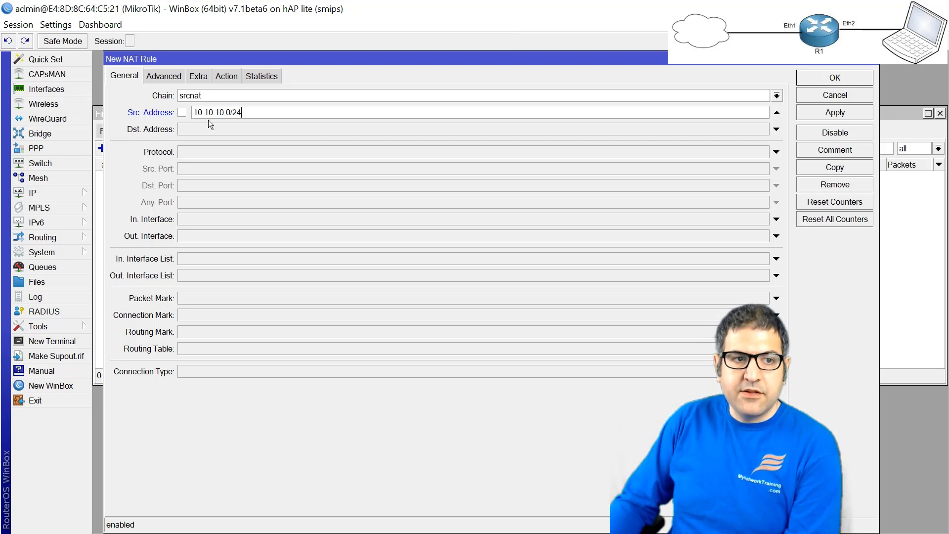
pyautogui.click(214, 237)
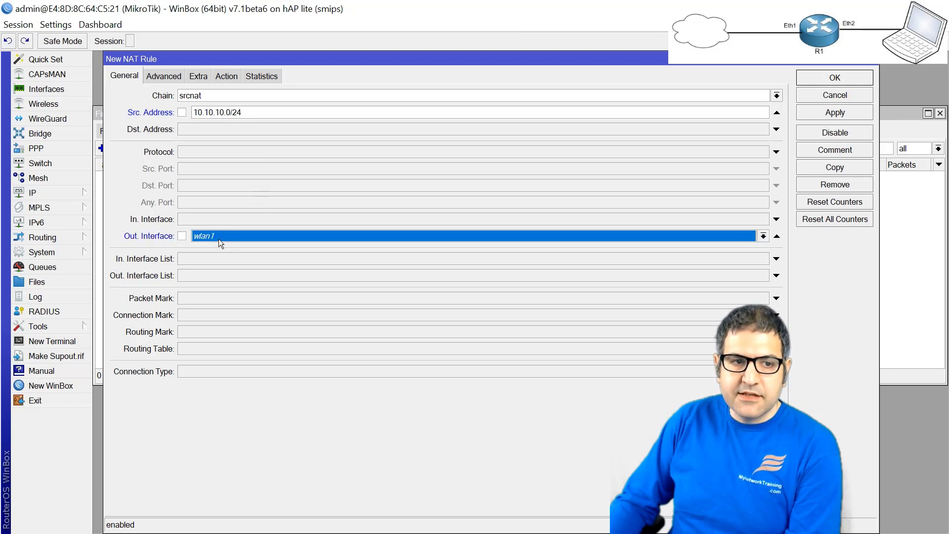
pyautogui.click(220, 238)
pyautogui.click(223, 297)
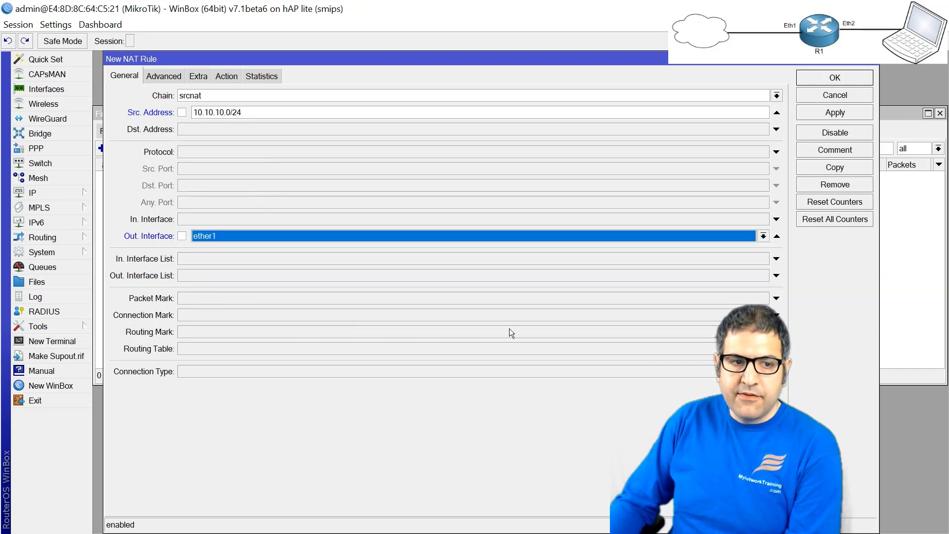
pyautogui.hotkey('alt', 'Tab')
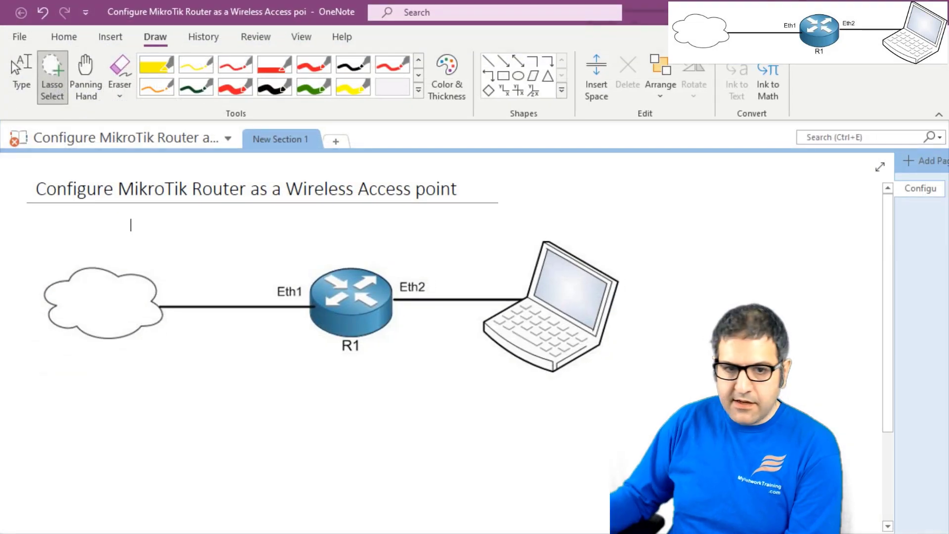
# Draw a red arrow from the laptop to R1 labelled 10.10.10.0/24.
pyautogui.click(236, 87)
pyautogui.moveTo(529, 260)
pyautogui.mouseDown()
pyautogui.moveTo(382, 267)
pyautogui.moveTo(409, 271)
pyautogui.mouseUp()
pyautogui.moveTo(487, 220); pyautogui.dragTo(481, 233)
pyautogui.moveTo(490, 223); pyautogui.dragTo(510, 223)
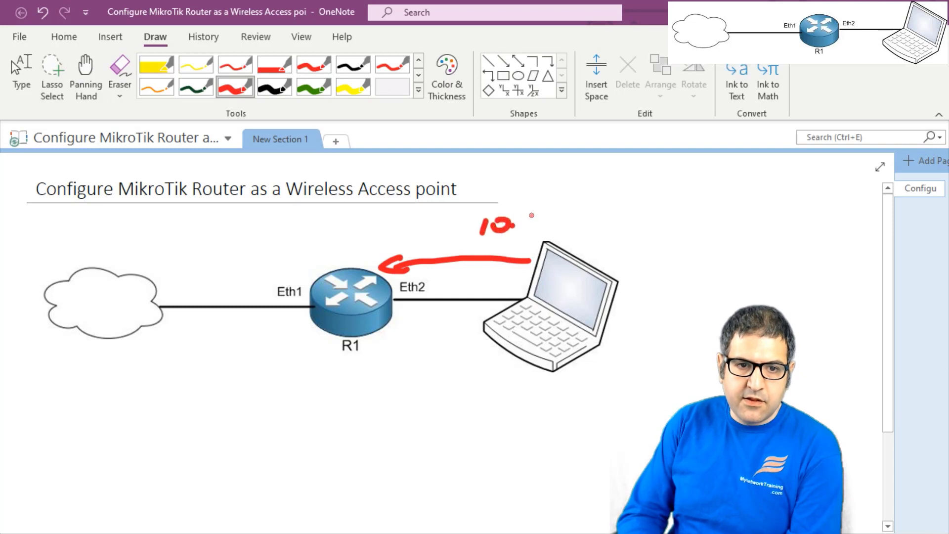
pyautogui.moveTo(638, 206); pyautogui.dragTo(655, 219)
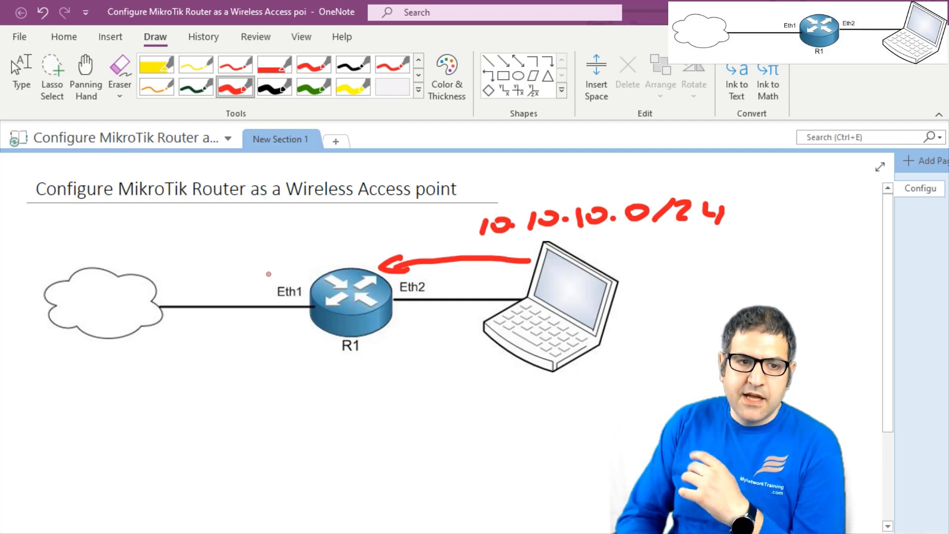
# Draw a red outbound arrow past Eth1 labelled 'out'.
pyautogui.moveTo(319, 279)
pyautogui.mouseDown()
pyautogui.moveTo(291, 266)
pyautogui.moveTo(226, 274)
pyautogui.moveTo(241, 285)
pyautogui.mouseUp()
pyautogui.moveTo(278, 242)
pyautogui.mouseDown()
pyautogui.moveTo(261, 251)
pyautogui.moveTo(279, 255)
pyautogui.moveTo(305, 237)
pyautogui.moveTo(323, 260)
pyautogui.mouseUp()
pyautogui.moveTo(304, 246); pyautogui.dragTo(339, 229)
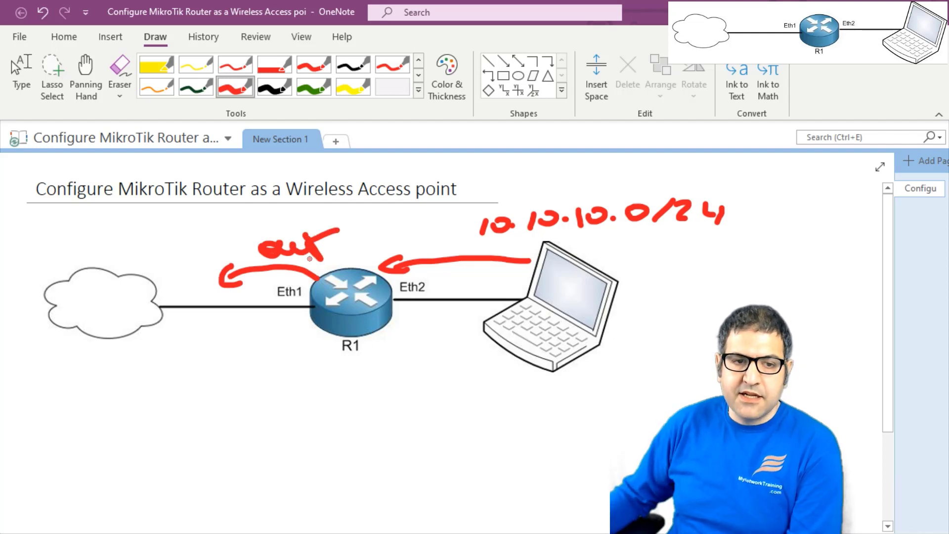
pyautogui.press('Escape')
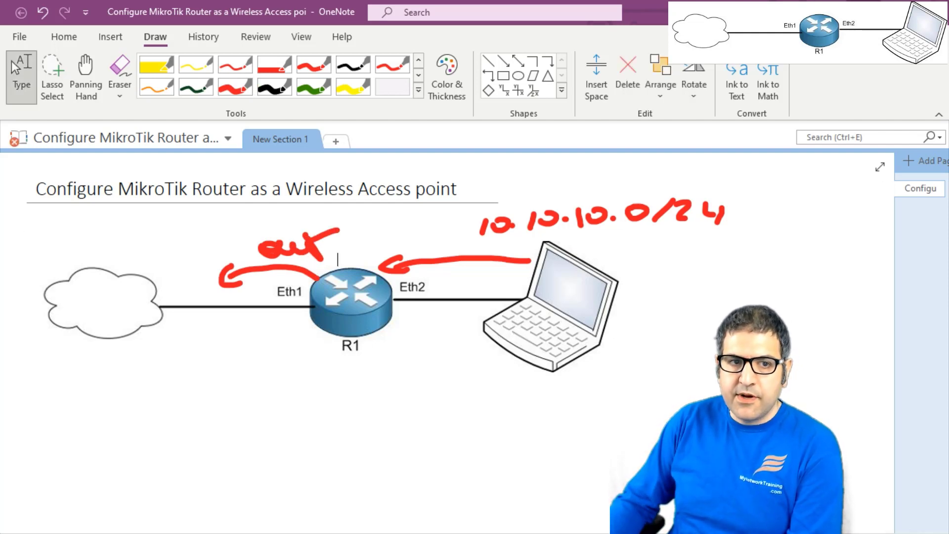
# Set the NAT rule's action to masquerade and save the rule.
pyautogui.hotkey('alt', 'Tab')
pyautogui.click(229, 81)
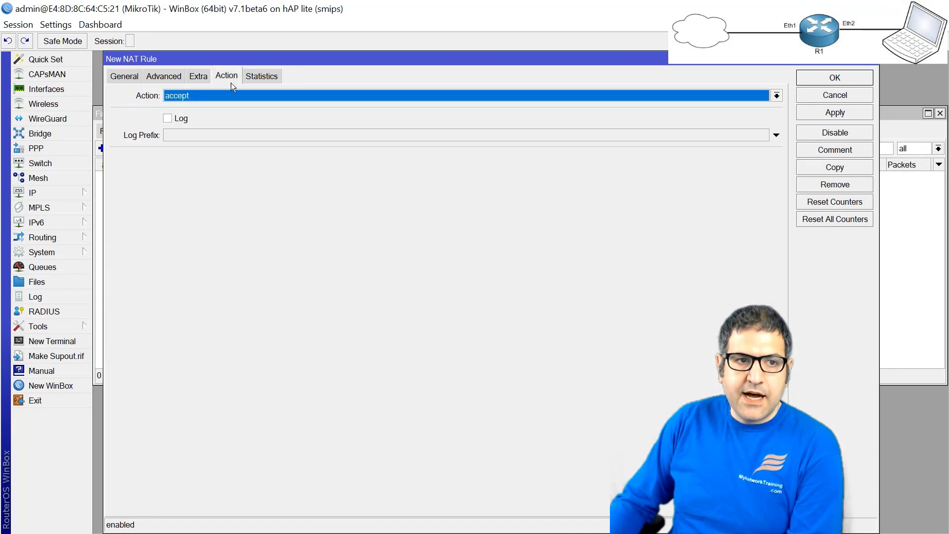
pyautogui.click(241, 93)
pyautogui.click(249, 167)
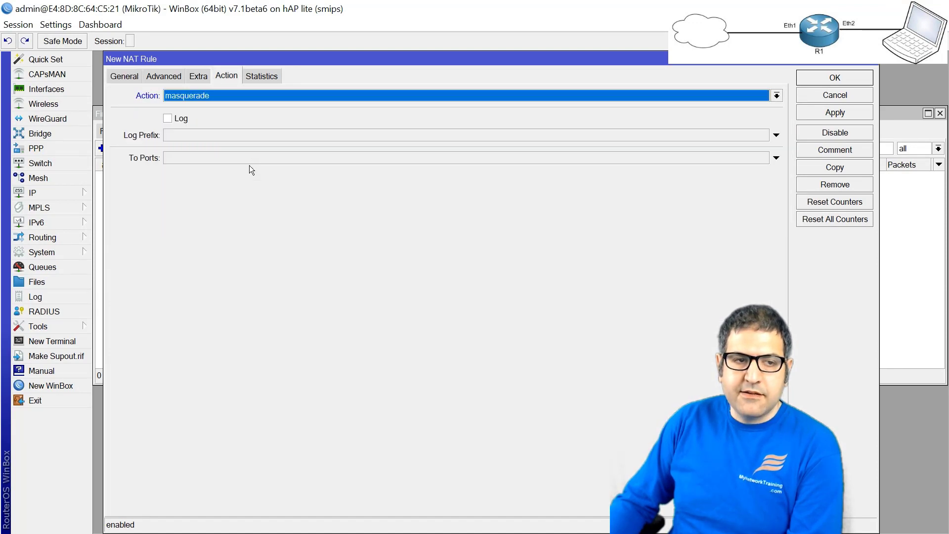
pyautogui.click(835, 78)
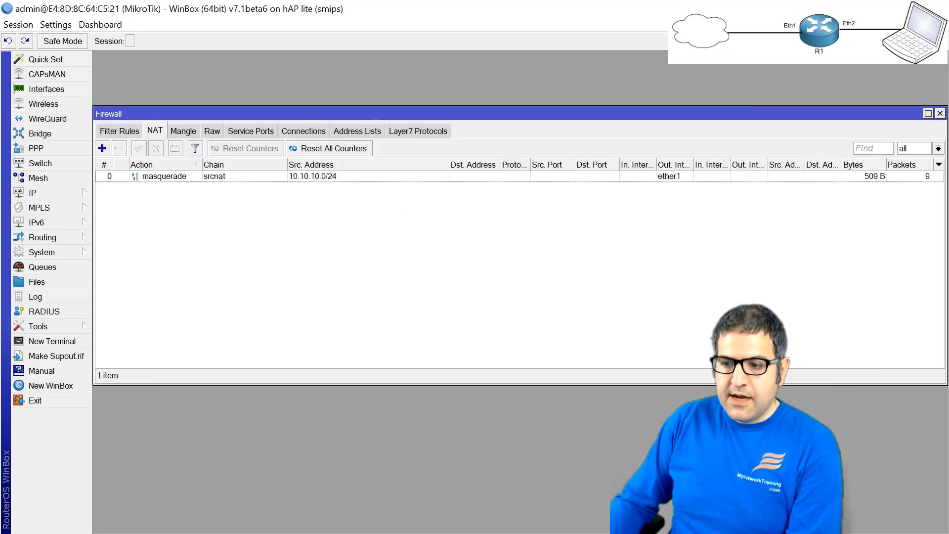
pyautogui.hotkey('alt', 'Tab')
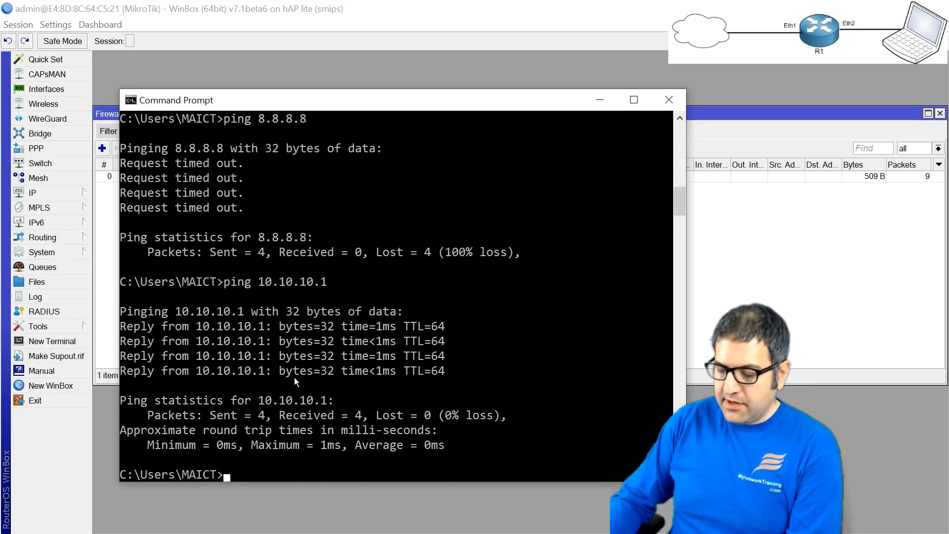
# Rerun 'ping 8.8.8.8' from command history to confirm internet access.
pyautogui.press('Up')
pyautogui.press('Up')
pyautogui.press('Return')
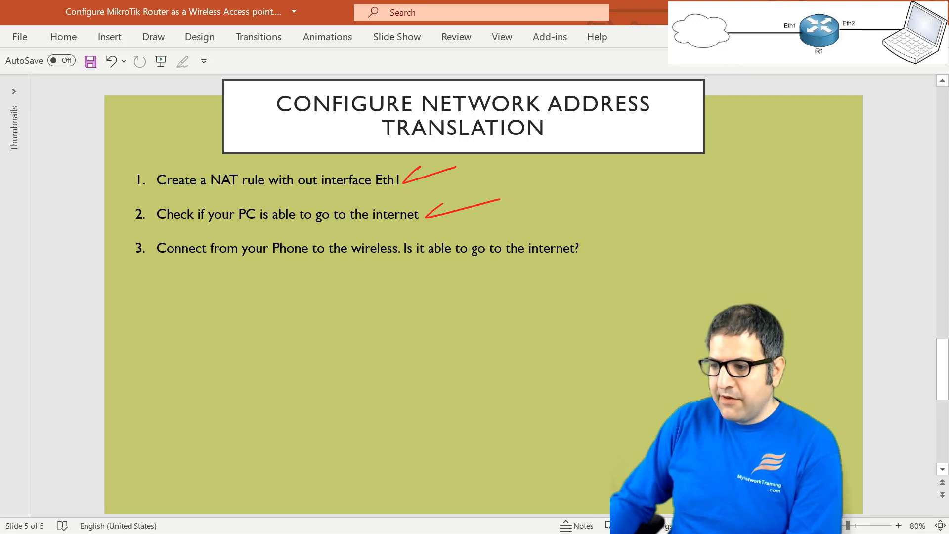
# Back in Command Prompt, rerun the recalled 'ping 8.8.8.8' command.
pyautogui.hotkey('alt', 'Tab')
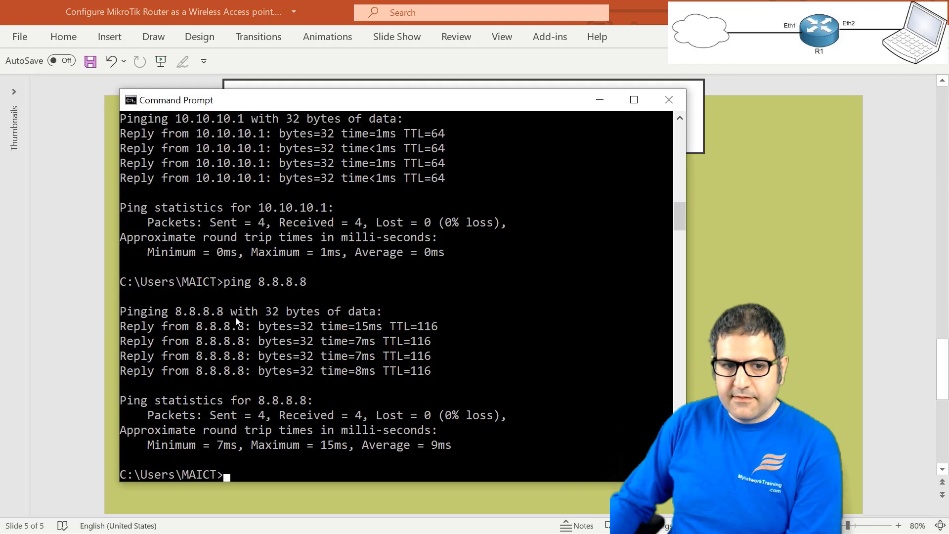
pyautogui.press('Up')
pyautogui.press('Return')
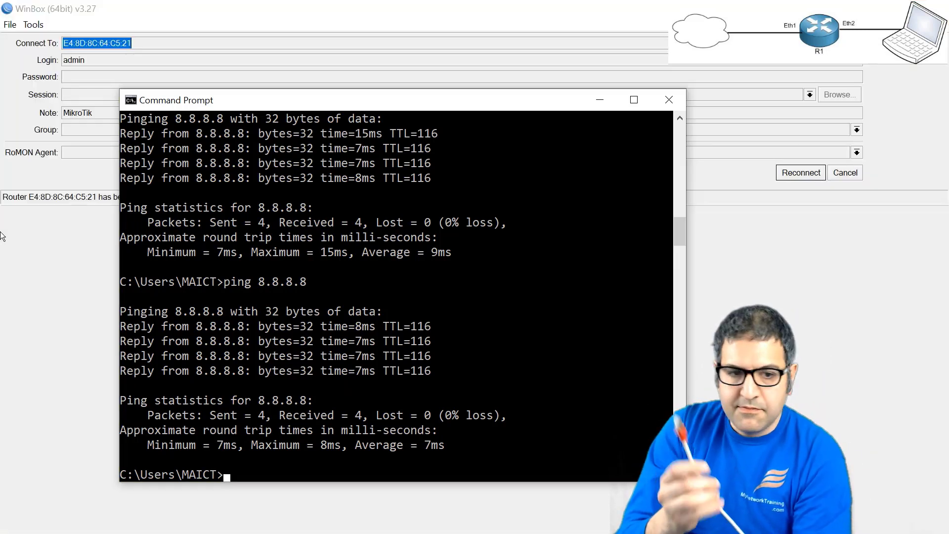
# Run 'ping 8.8.8.8 -t' for a continuous ping.
pyautogui.press('Up')
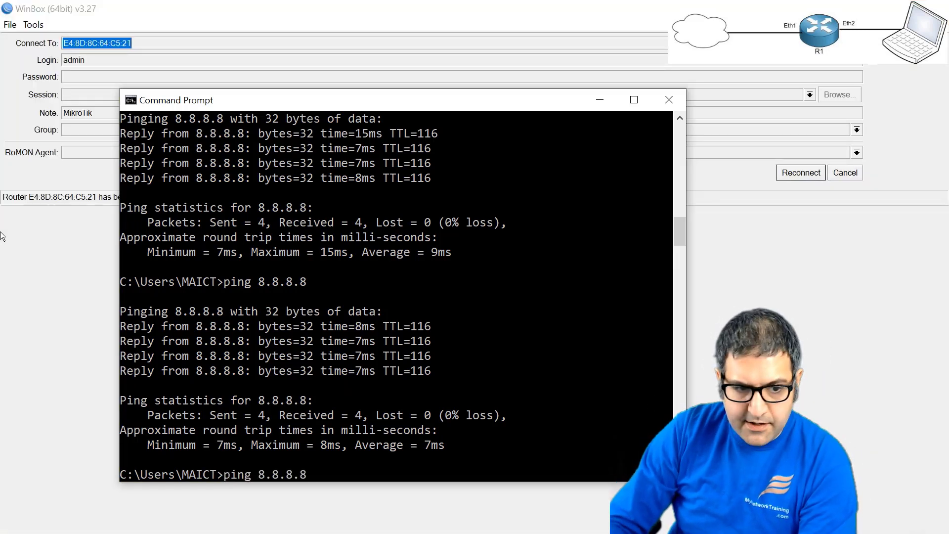
pyautogui.write('-t')
pyautogui.press('Return')
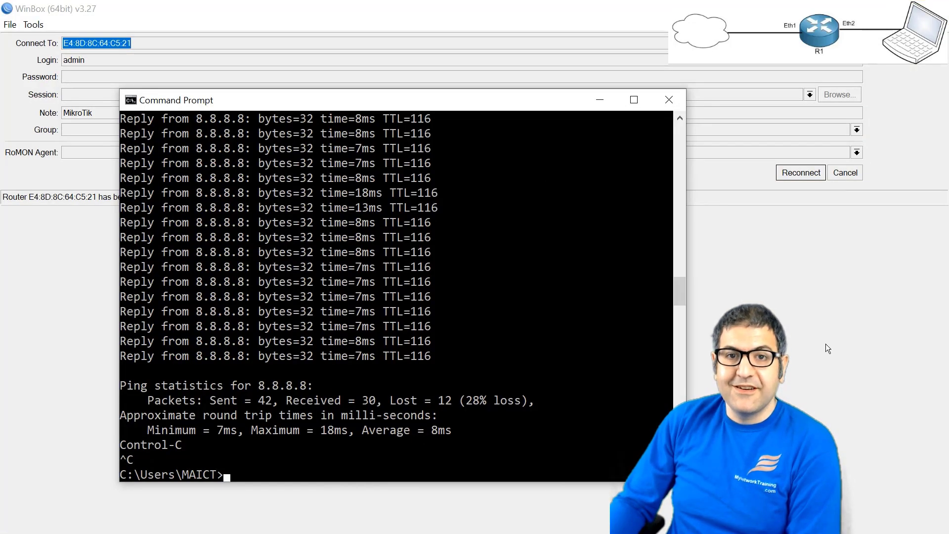
# Reconnect WinBox to the router, enable wlan1 in the Interface List, and close the list.
pyautogui.click(814, 183)
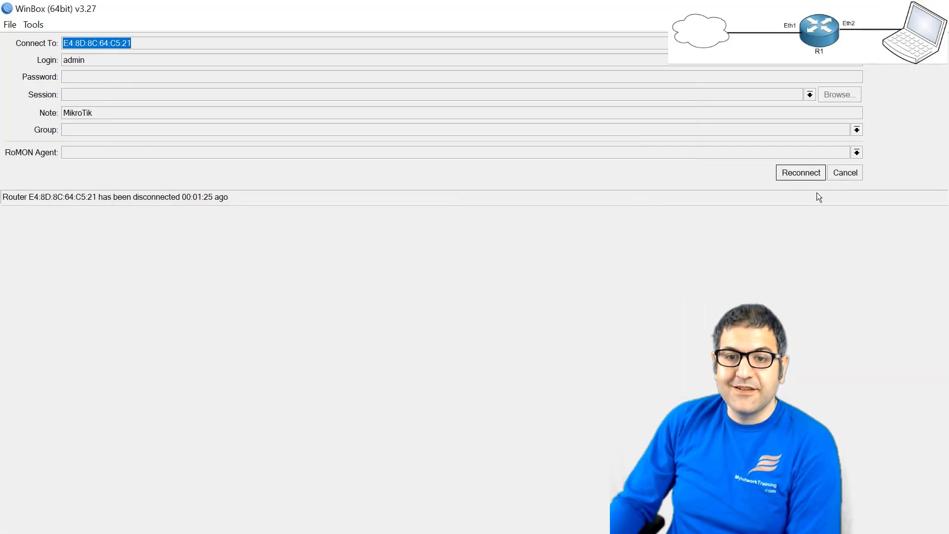
pyautogui.click(802, 173)
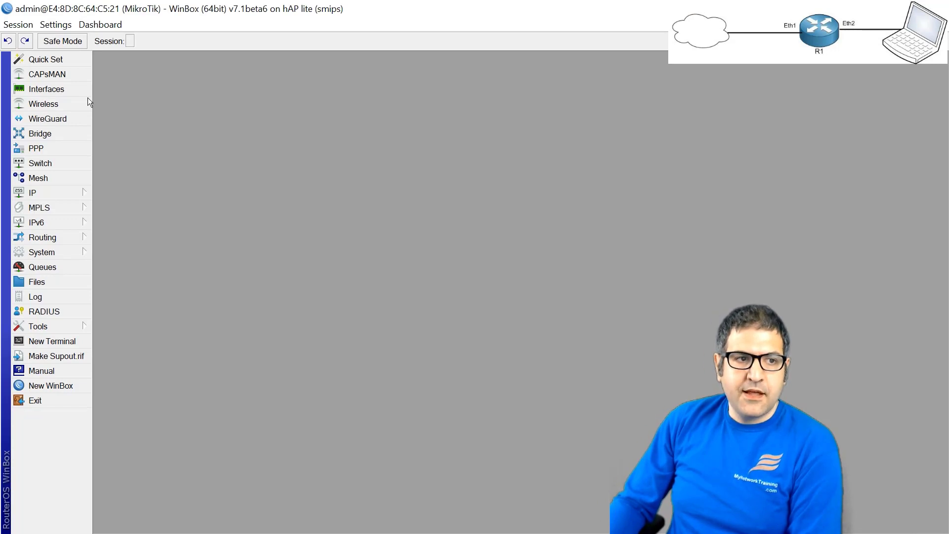
pyautogui.click(52, 89)
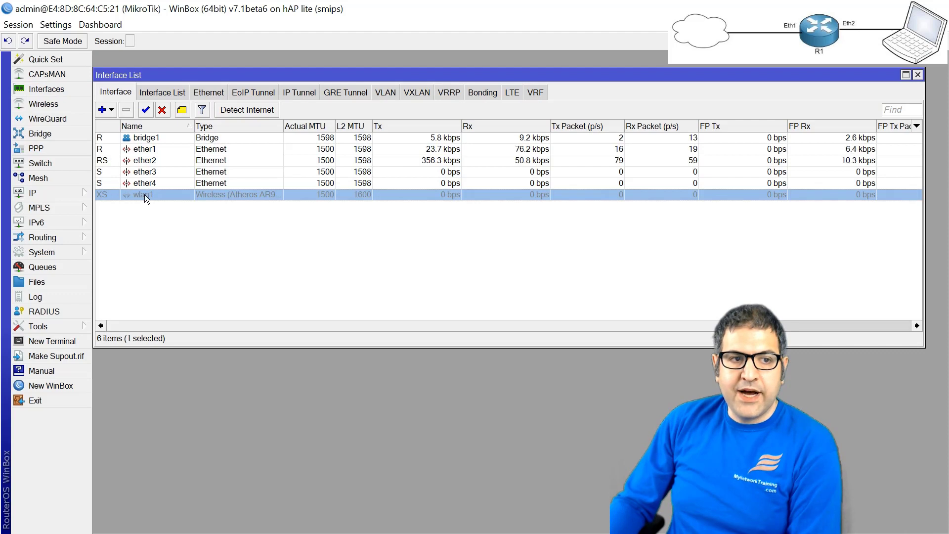
pyautogui.click(144, 109)
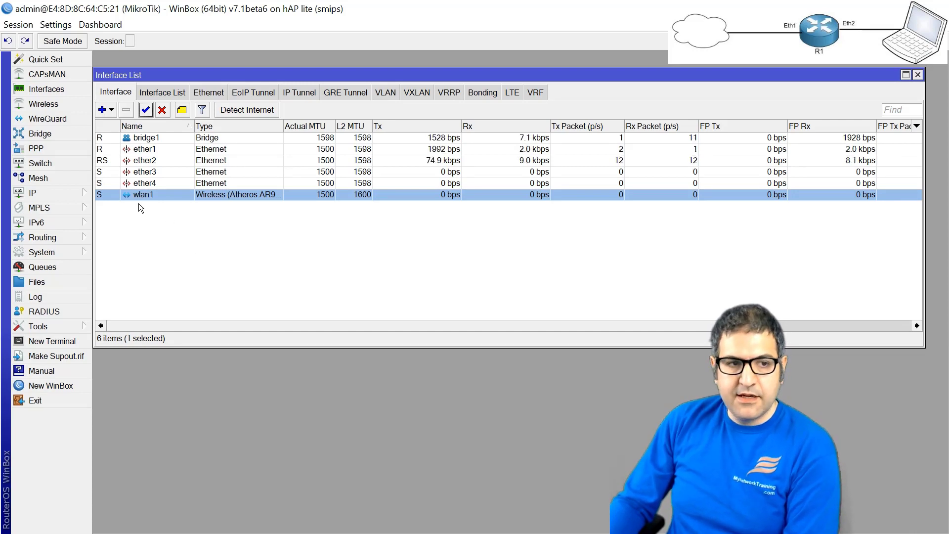
pyautogui.press('Escape')
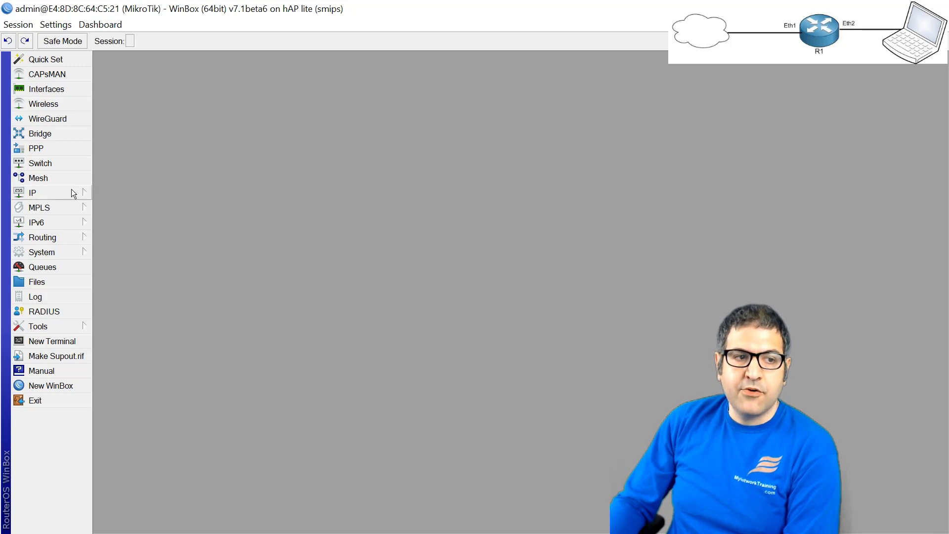
# Create a new wireless security profile named 'Password-Wifi'.
pyautogui.click(52, 106)
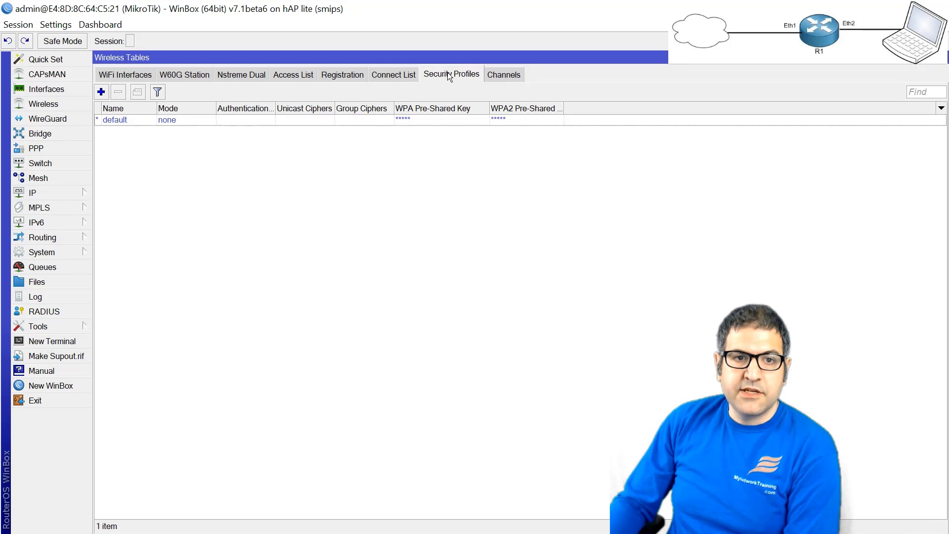
pyautogui.click(100, 92)
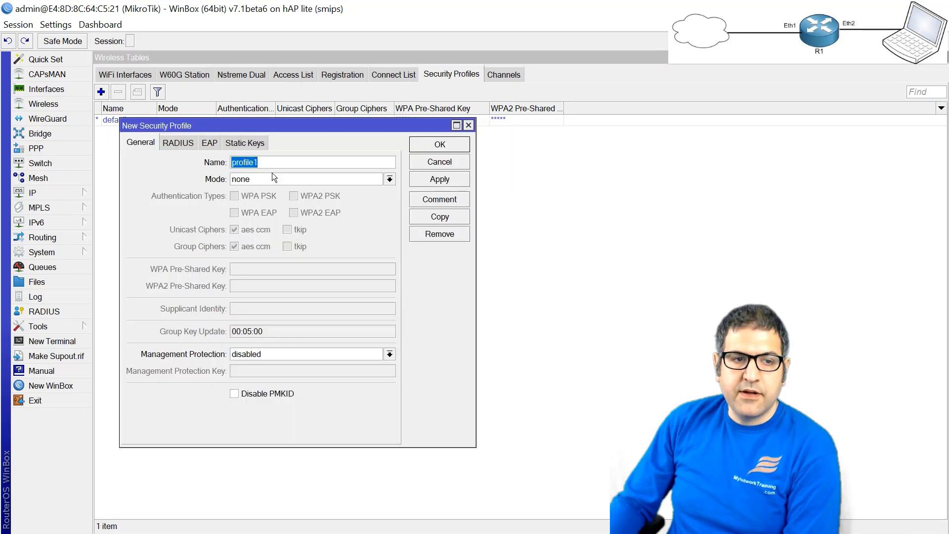
pyautogui.click(237, 162)
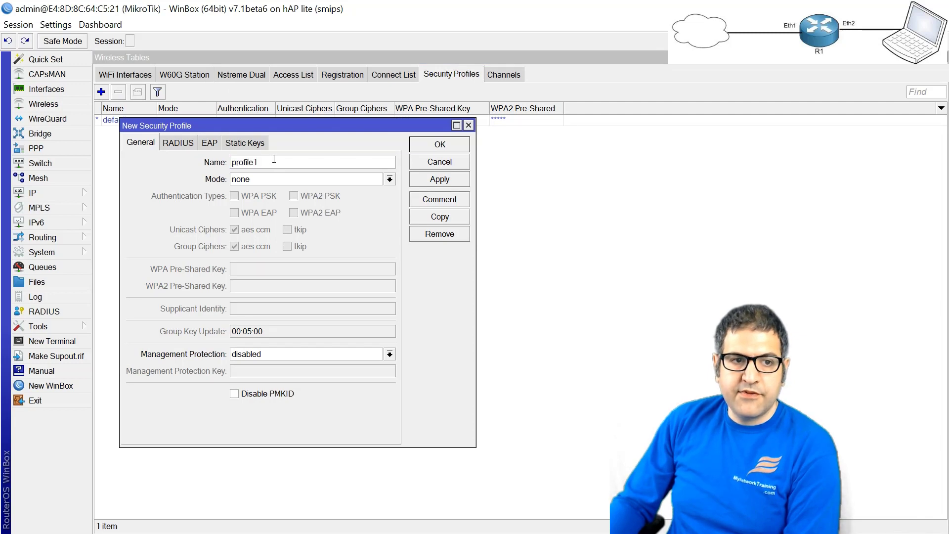
pyautogui.doubleClick(244, 162)
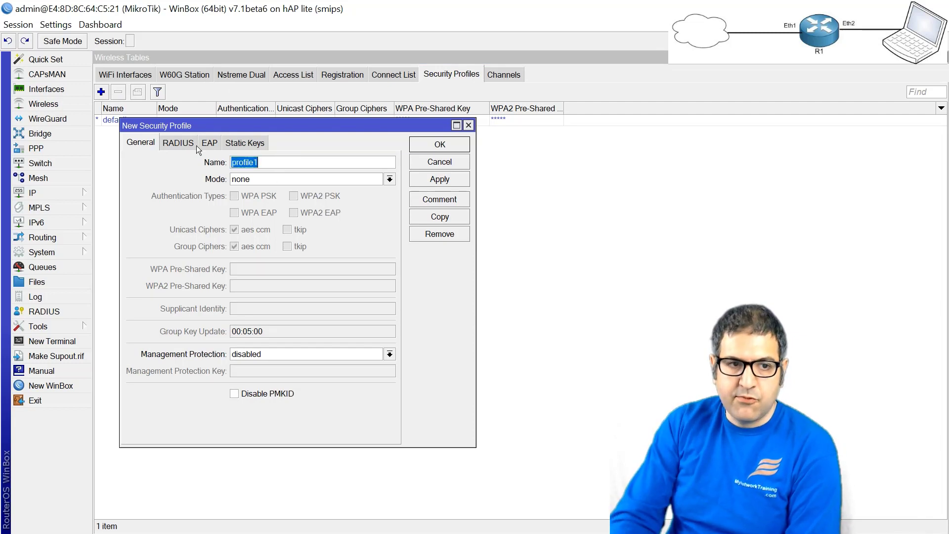
pyautogui.write('Password-Wi')
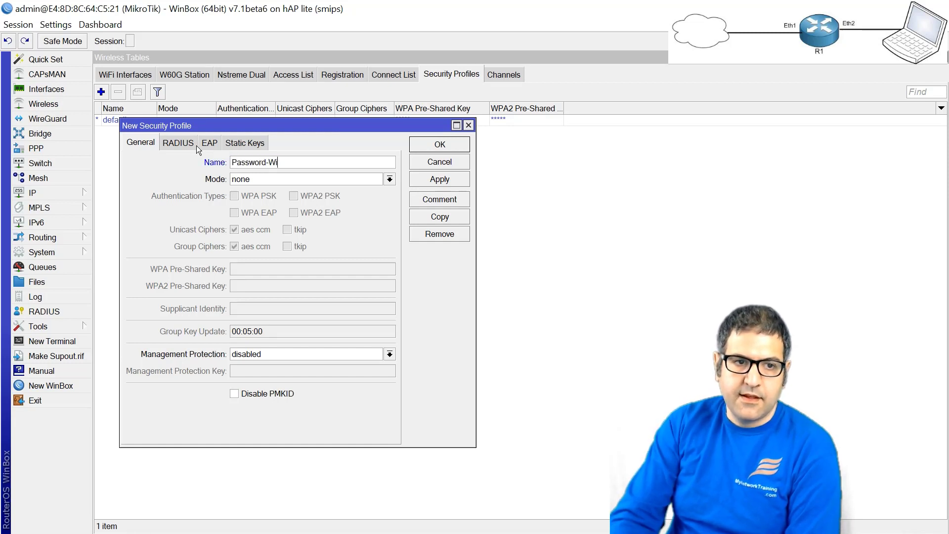
pyautogui.write('fi')
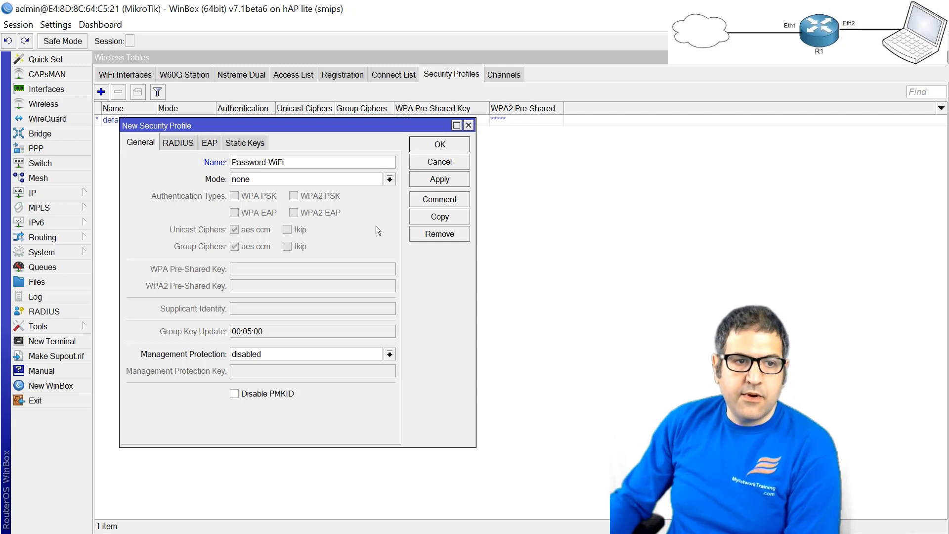
# Set the profile to dynamic keys with WPA2 PSK only and enter the pre-shared key.
pyautogui.click(268, 177)
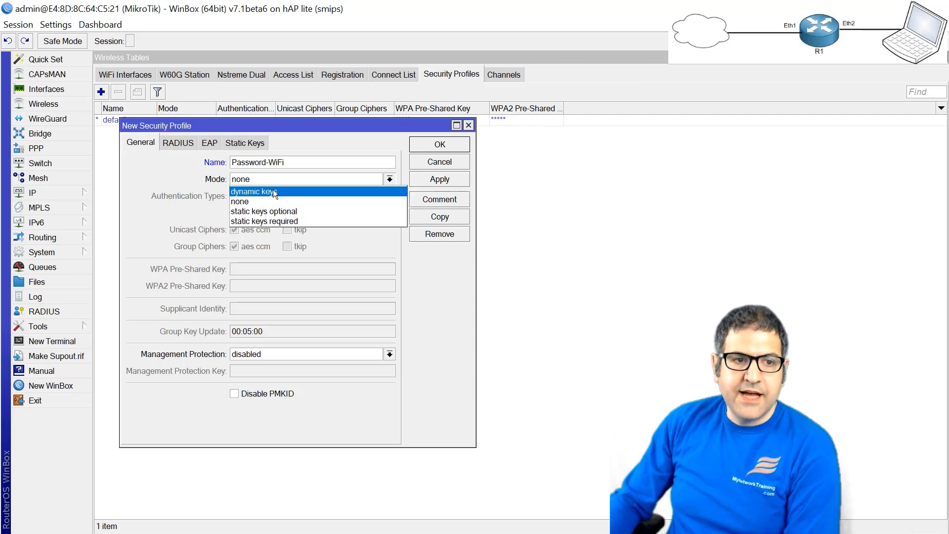
pyautogui.click(272, 192)
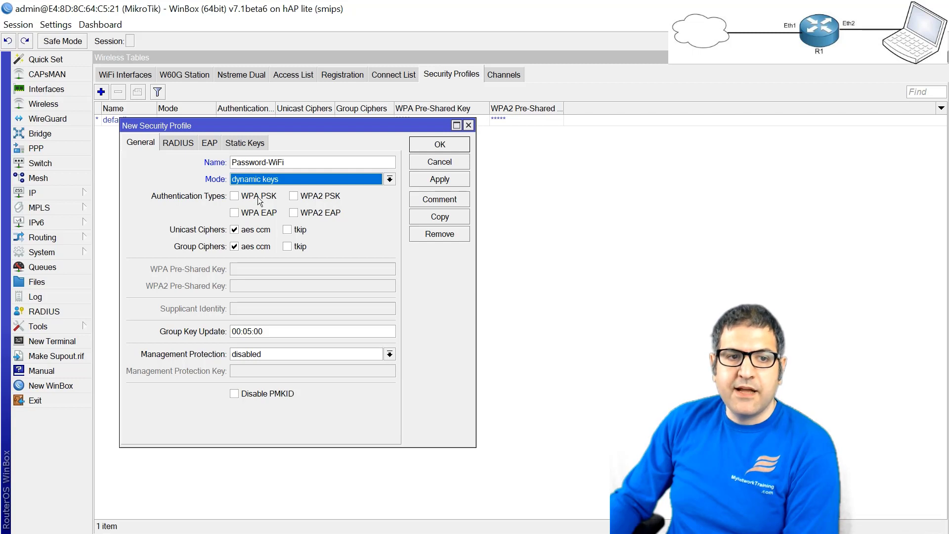
pyautogui.click(299, 197)
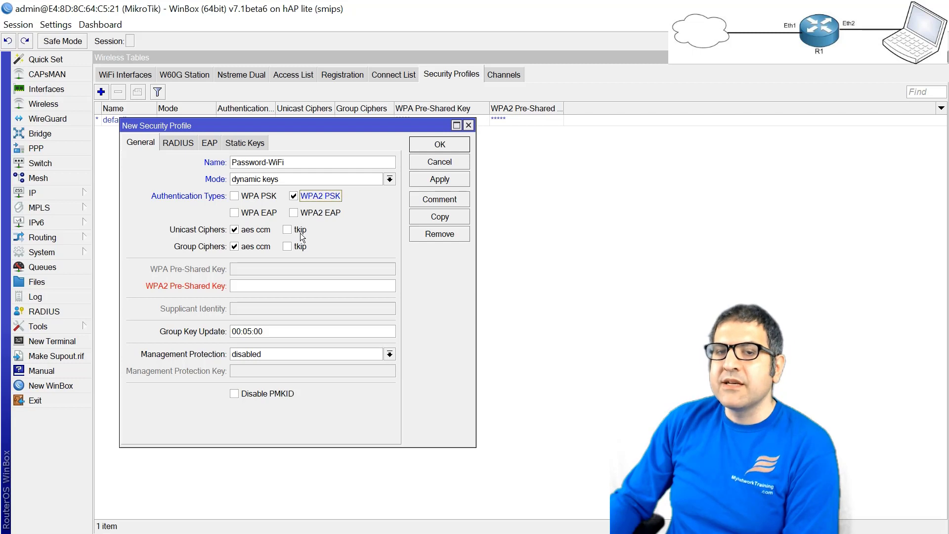
pyautogui.click(261, 197)
pyautogui.click(263, 197)
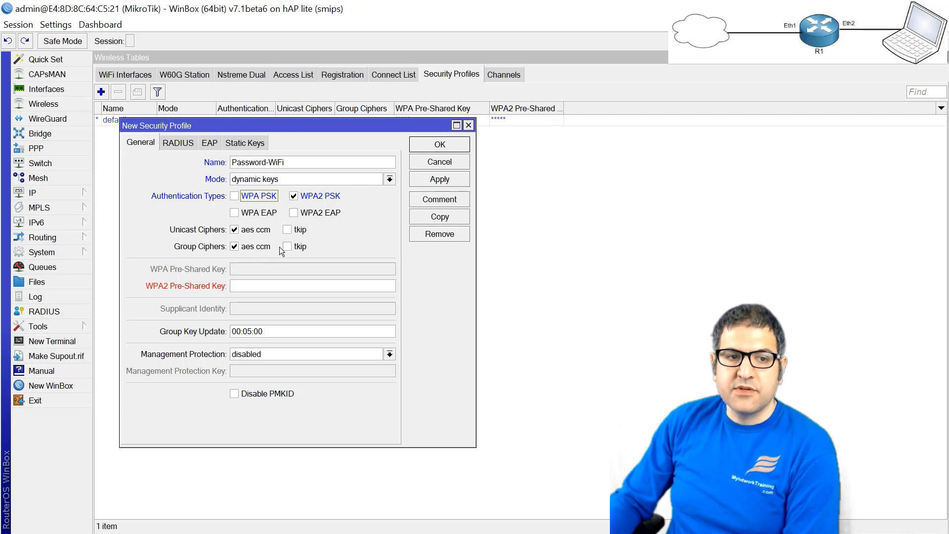
pyautogui.click(280, 281)
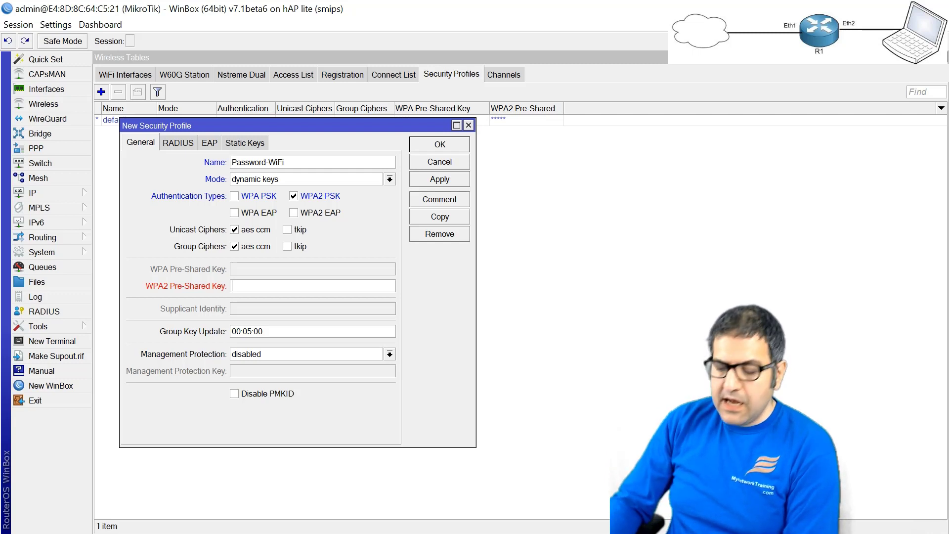
pyautogui.write('****')
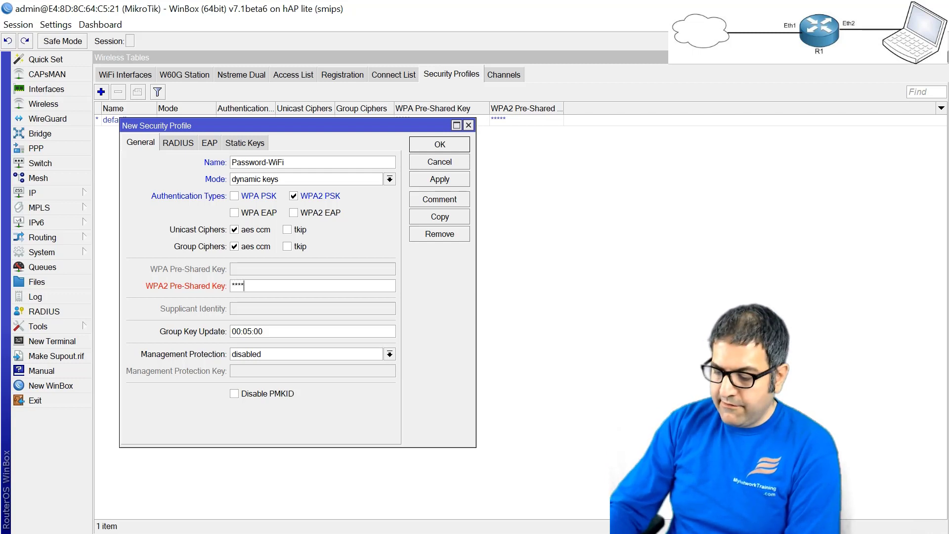
pyautogui.write('****')
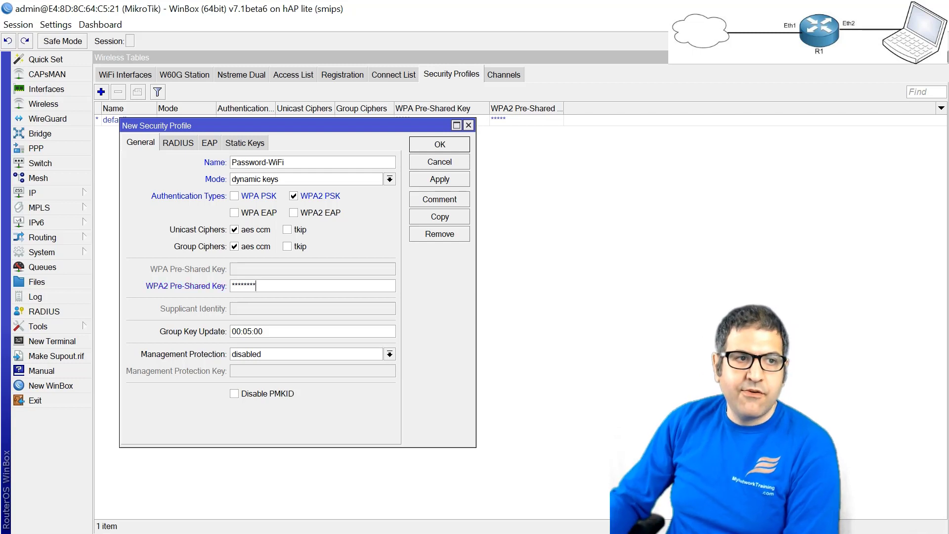
# Turn off Hide Passwords and save the Password-WiFi profile.
pyautogui.click(56, 24)
pyautogui.click(83, 58)
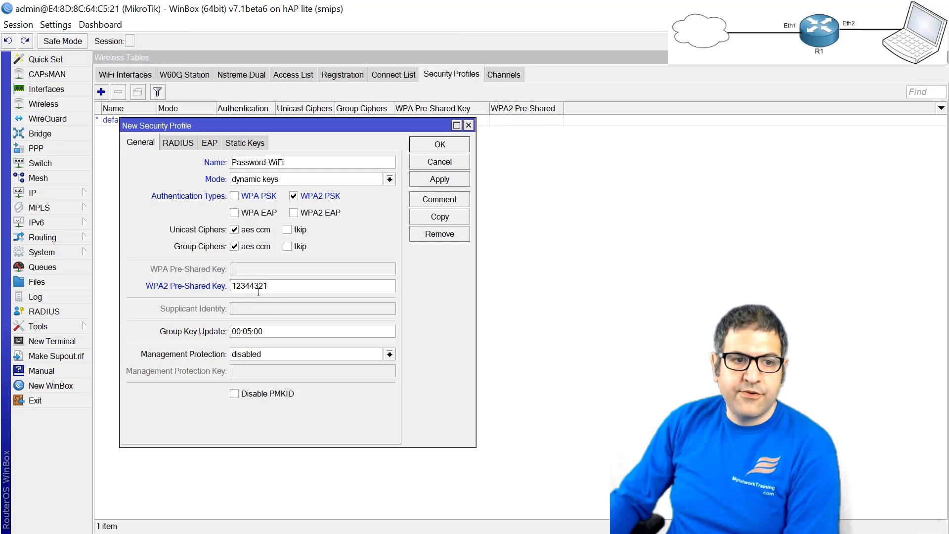
pyautogui.click(441, 145)
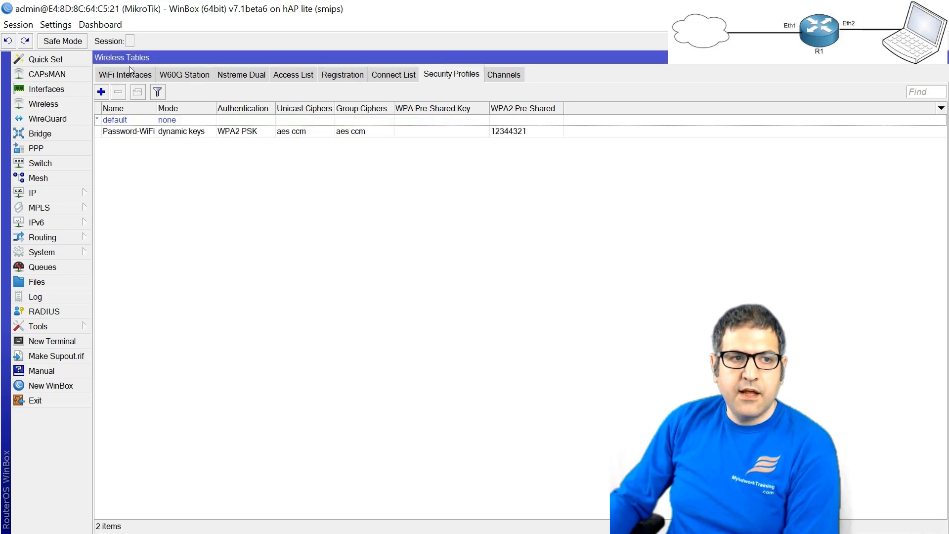
# Open wlan1's wireless settings and review them, keeping band 2GHz-B/G at 2412 MHz.
pyautogui.click(144, 77)
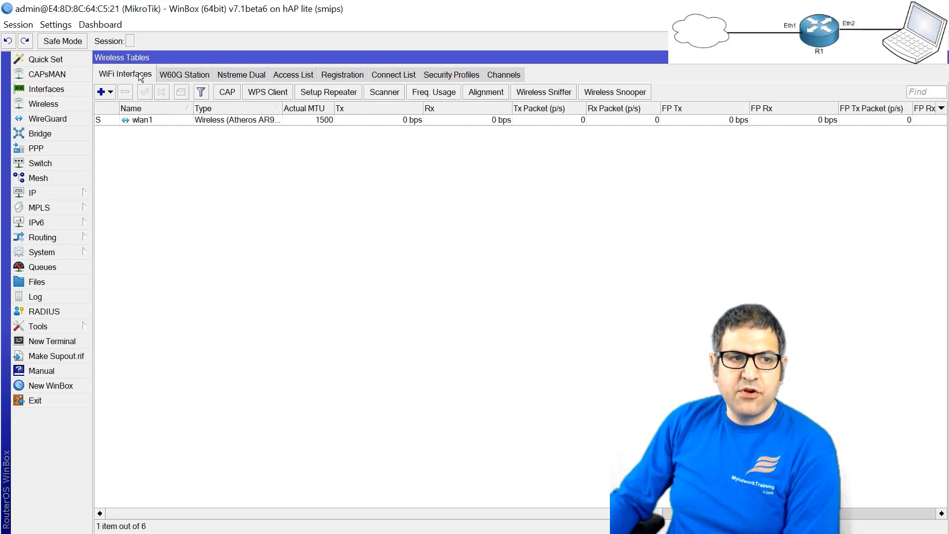
pyautogui.click(168, 123)
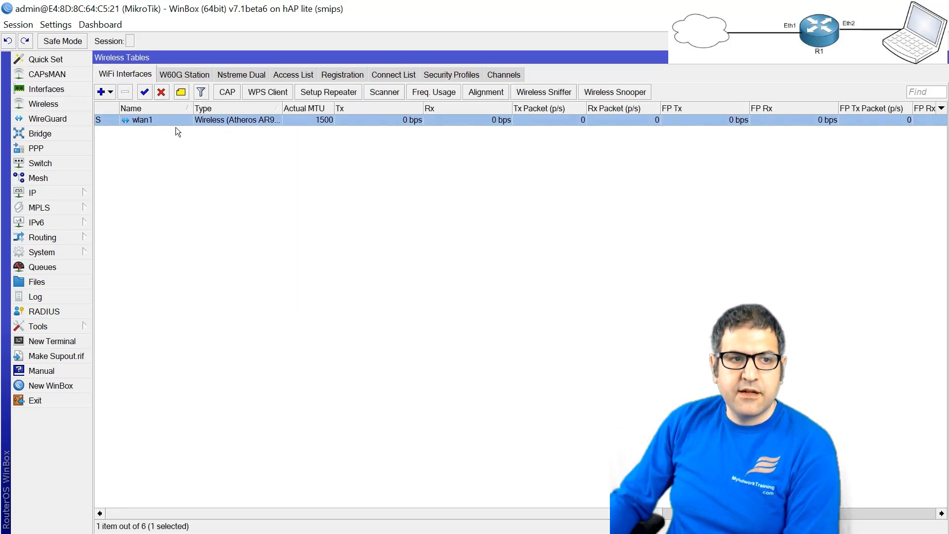
pyautogui.doubleClick(167, 119)
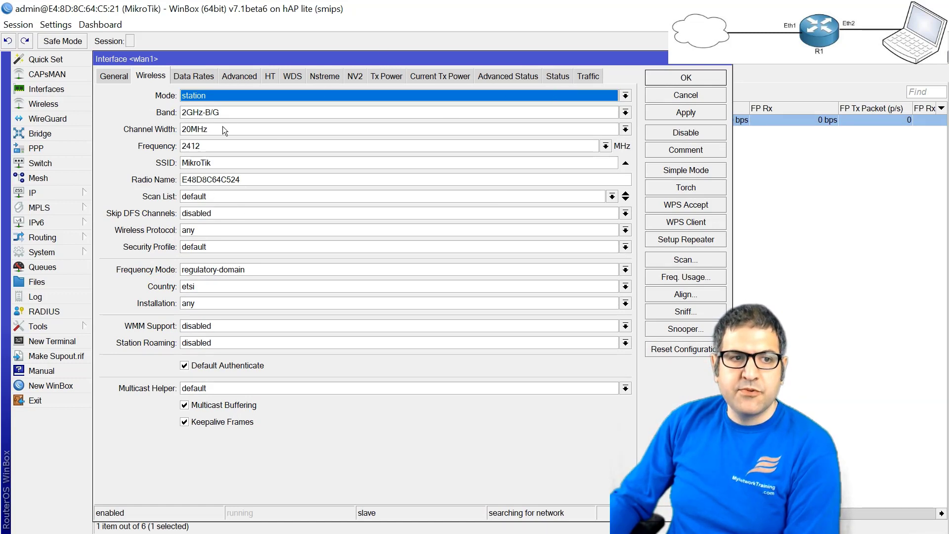
pyautogui.moveTo(201, 145); pyautogui.dragTo(182, 145)
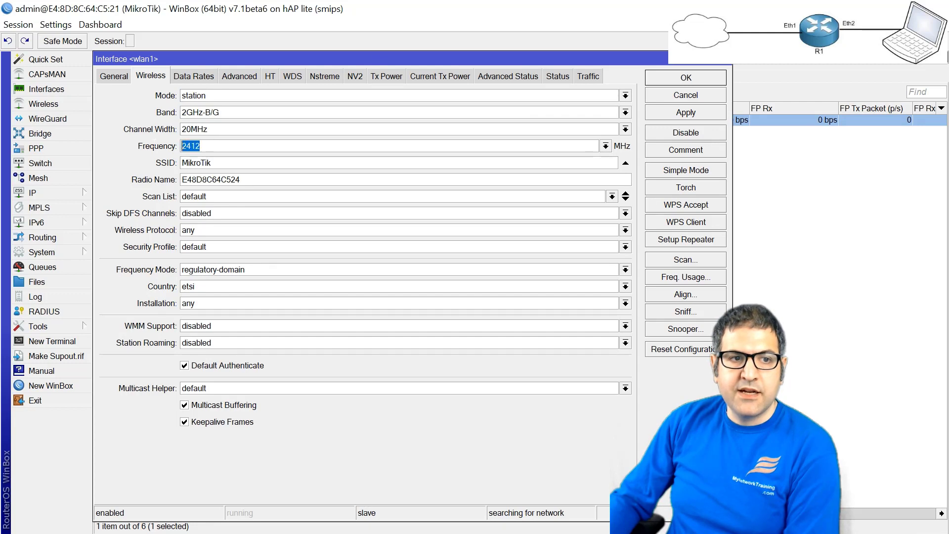
pyautogui.click(234, 113)
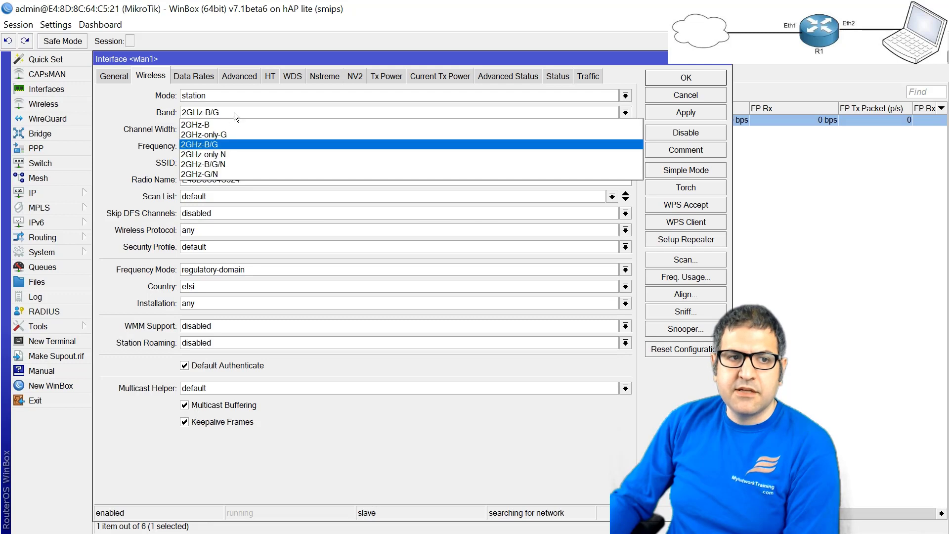
pyautogui.click(229, 120)
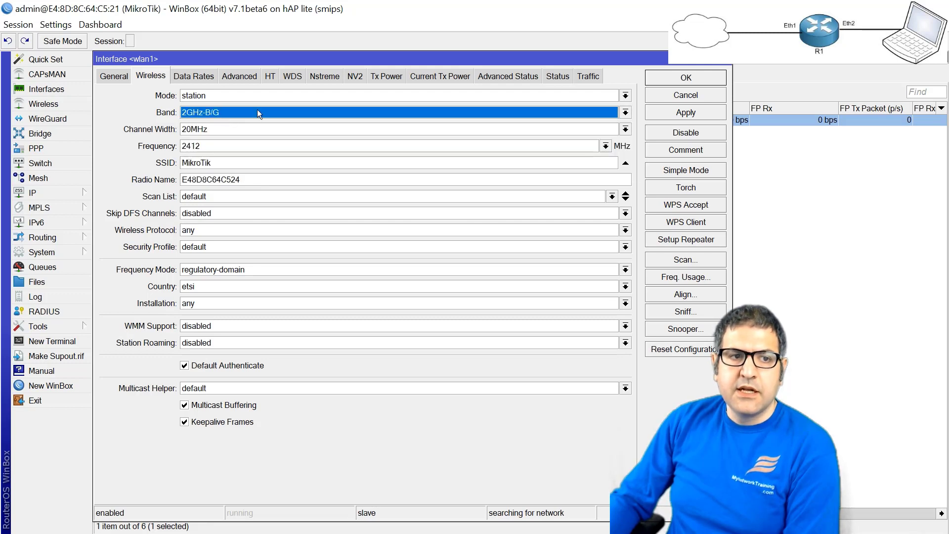
pyautogui.click(232, 146)
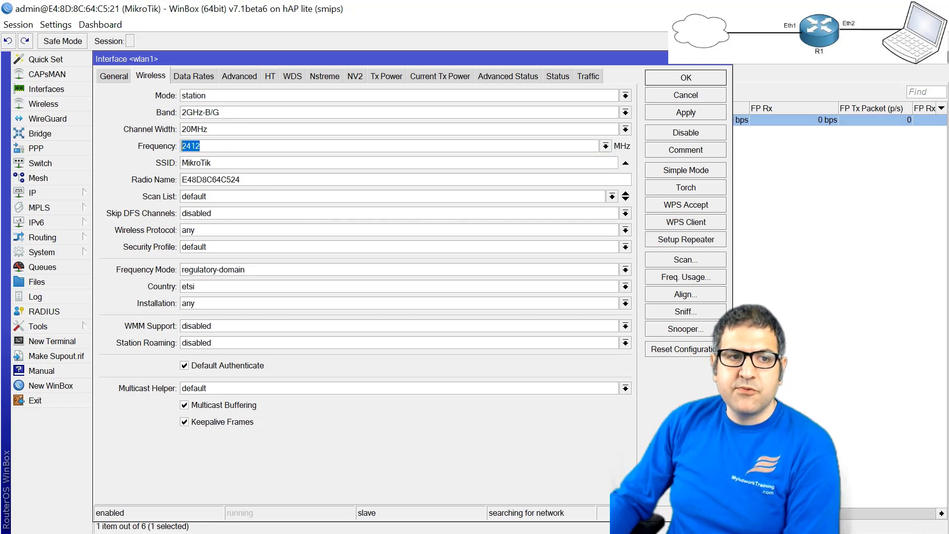
# Run a frequency usage scan on wlan1 and identify 2447 MHz as the least-used channel.
pyautogui.click(691, 278)
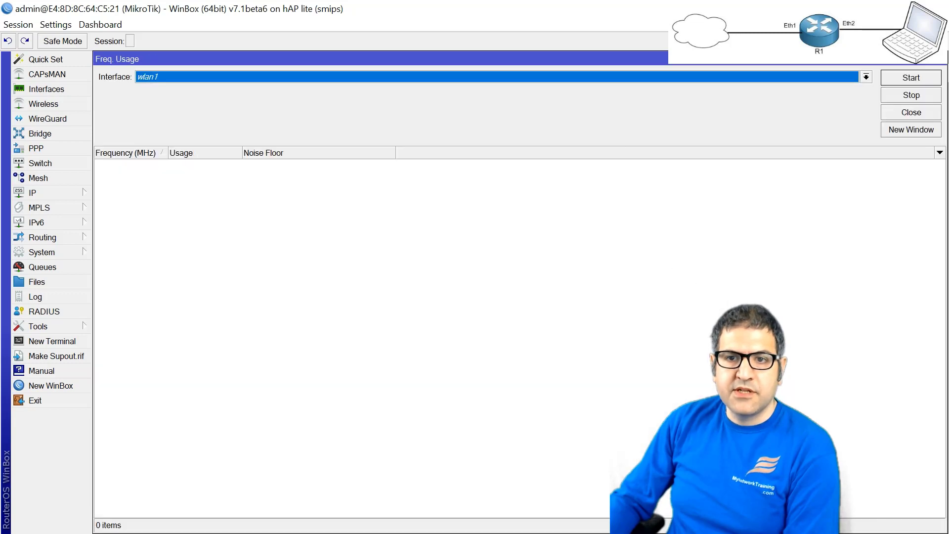
pyautogui.click(899, 79)
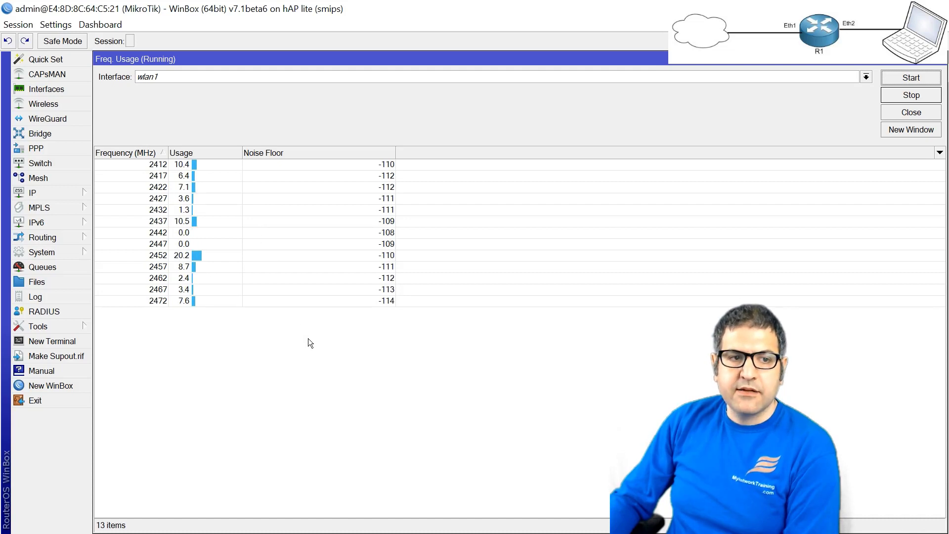
pyautogui.click(194, 244)
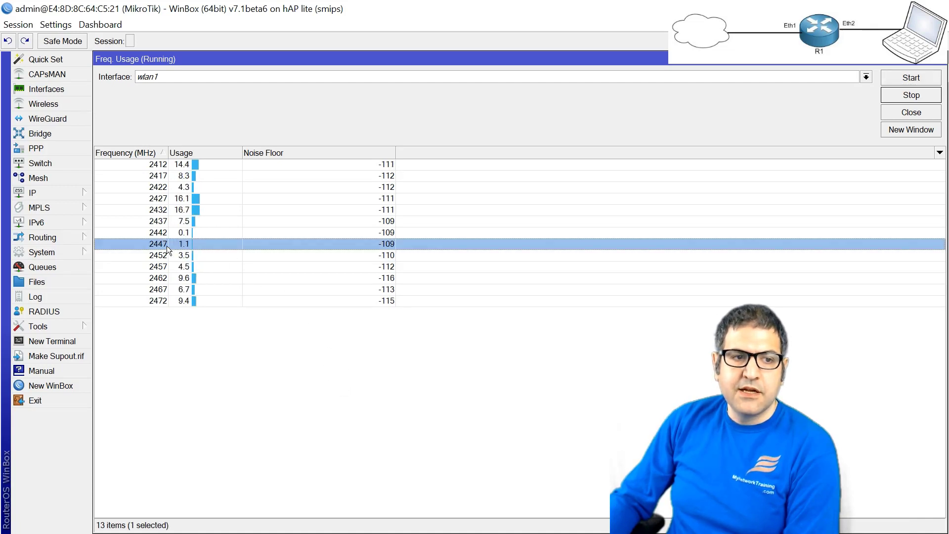
pyautogui.click(925, 100)
# Change wlan1's frequency from 2412 to 2447 MHz and set its mode to ap bridge.
pyautogui.click(941, 59)
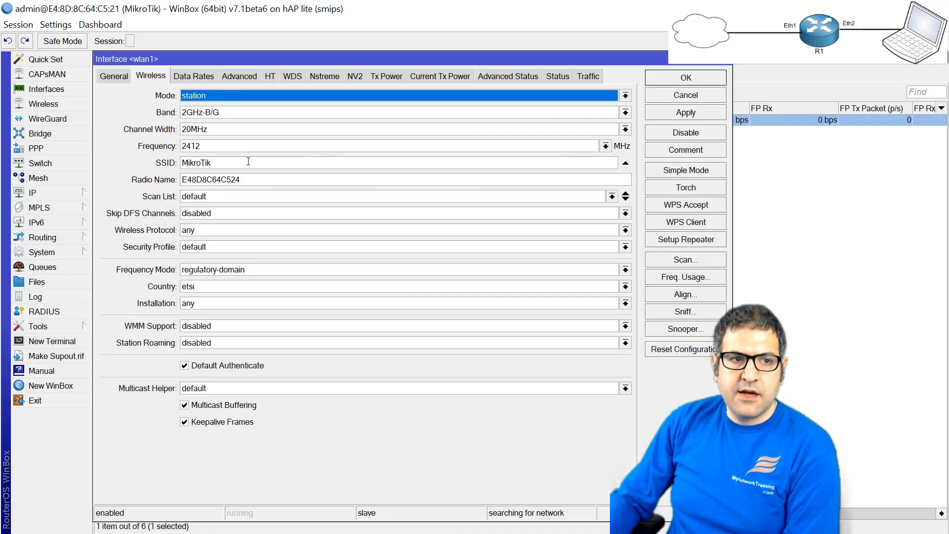
pyautogui.doubleClick(201, 146)
pyautogui.write('2447')
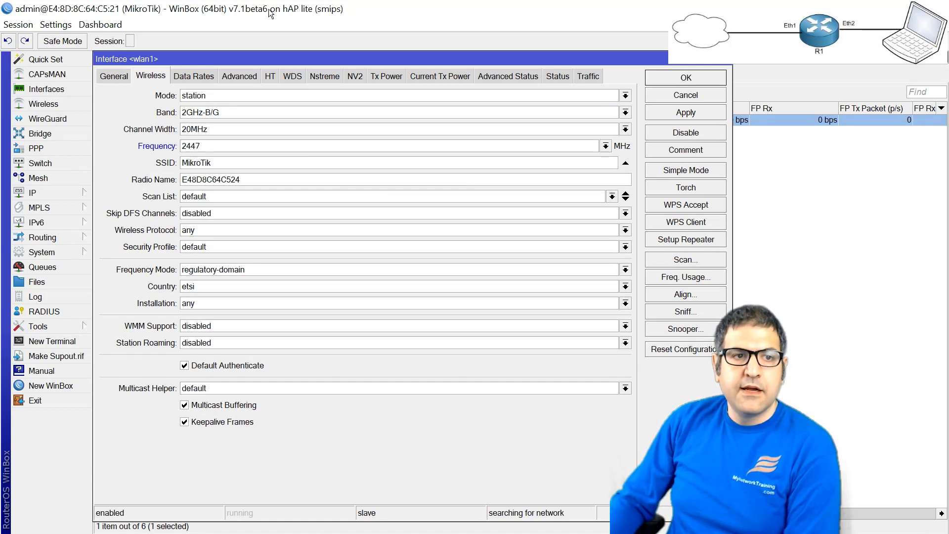
pyautogui.click(221, 94)
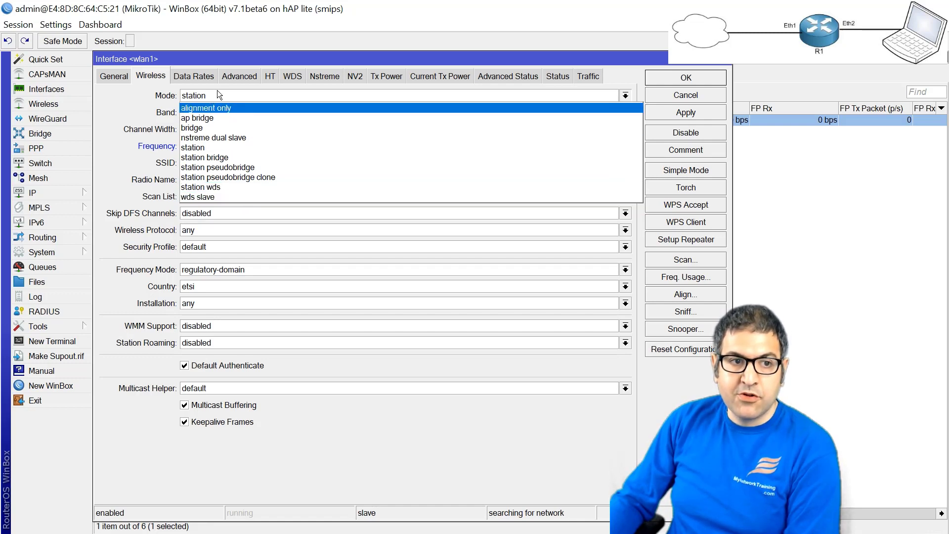
pyautogui.click(236, 117)
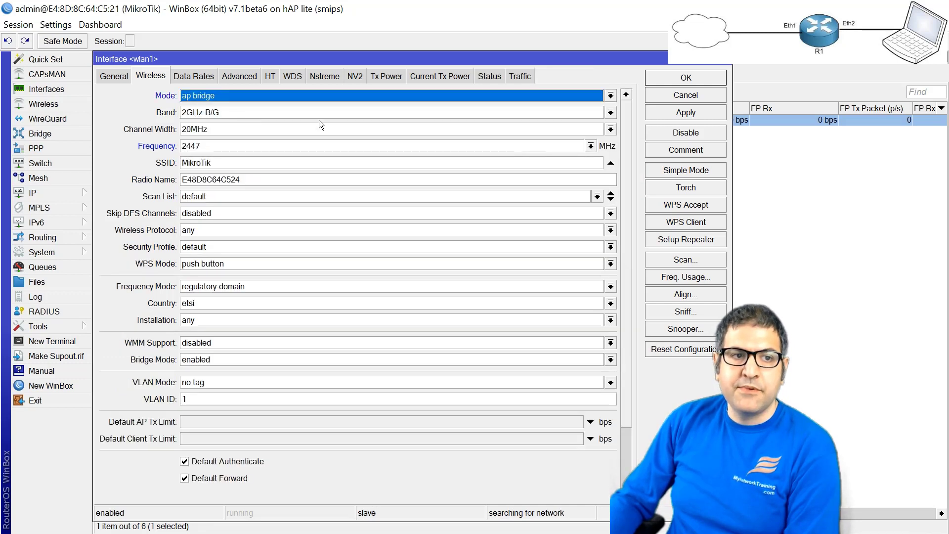
pyautogui.click(228, 112)
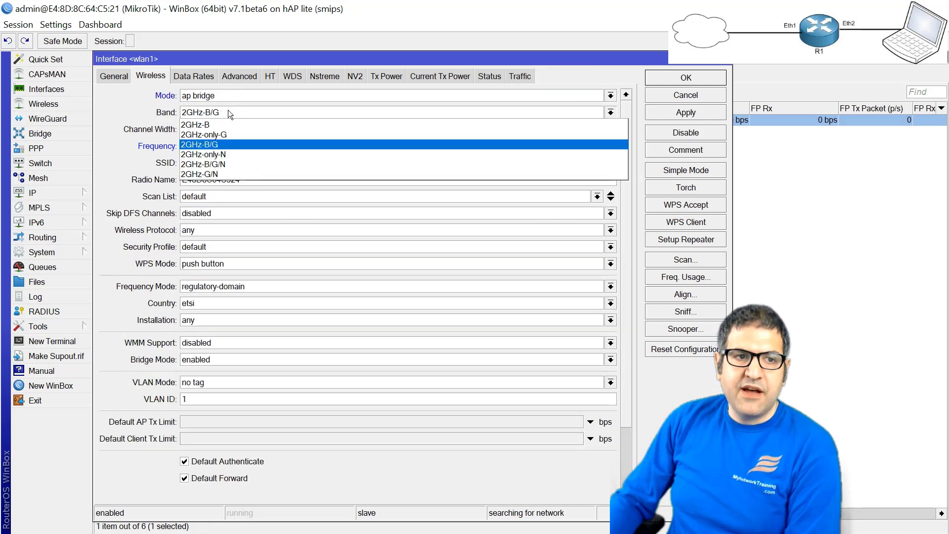
# Save wlan1 with band 2GHz-only-N, SSID Test-MikroTik and the Password-WiFi security profile.
pyautogui.click(237, 154)
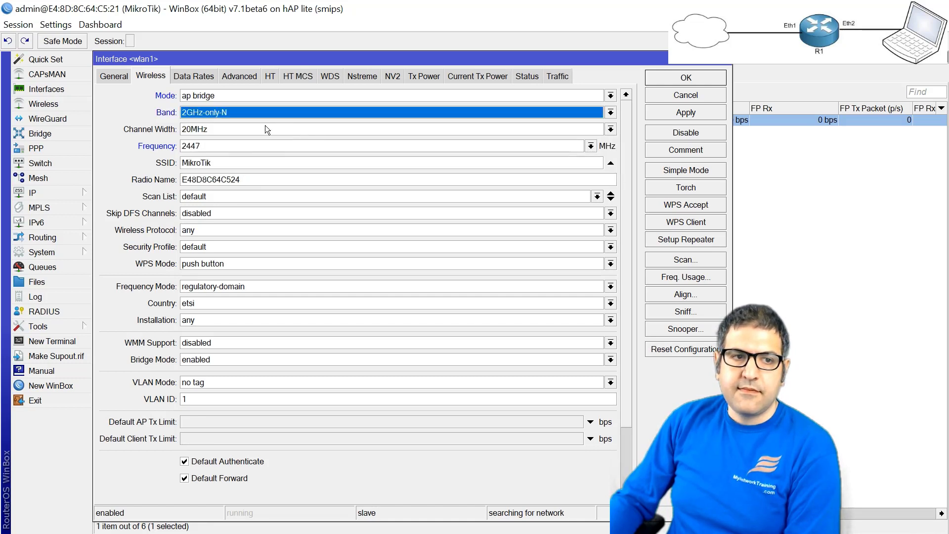
pyautogui.doubleClick(241, 162)
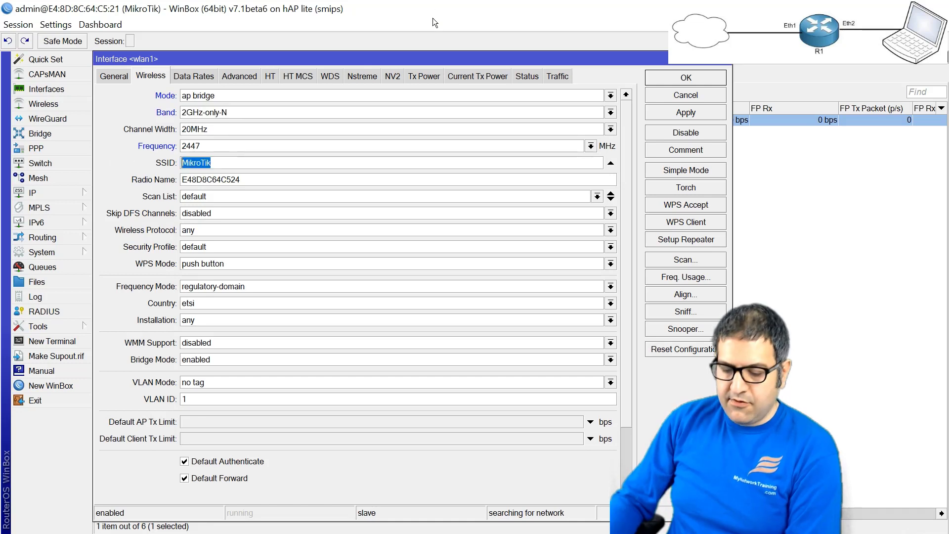
pyautogui.write('Test')
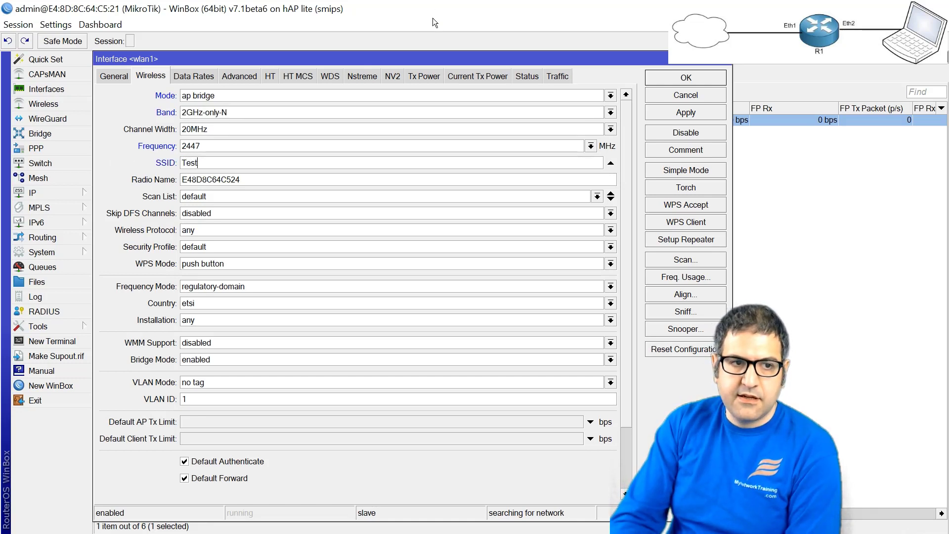
pyautogui.write('-MikroTik')
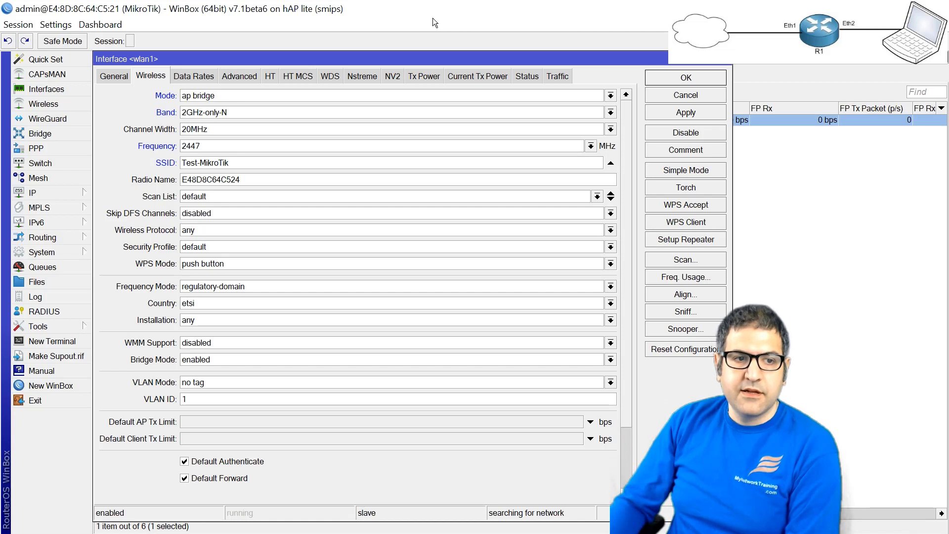
pyautogui.click(217, 245)
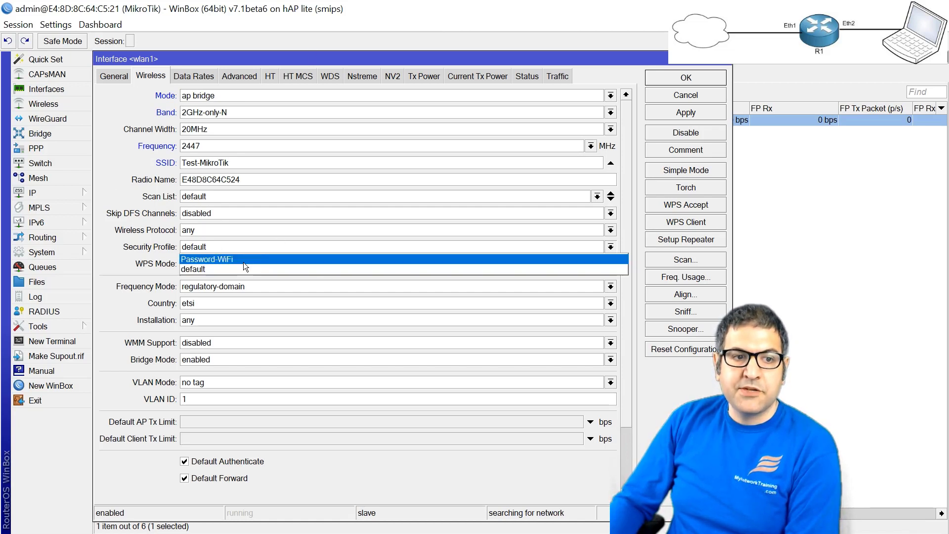
pyautogui.click(236, 259)
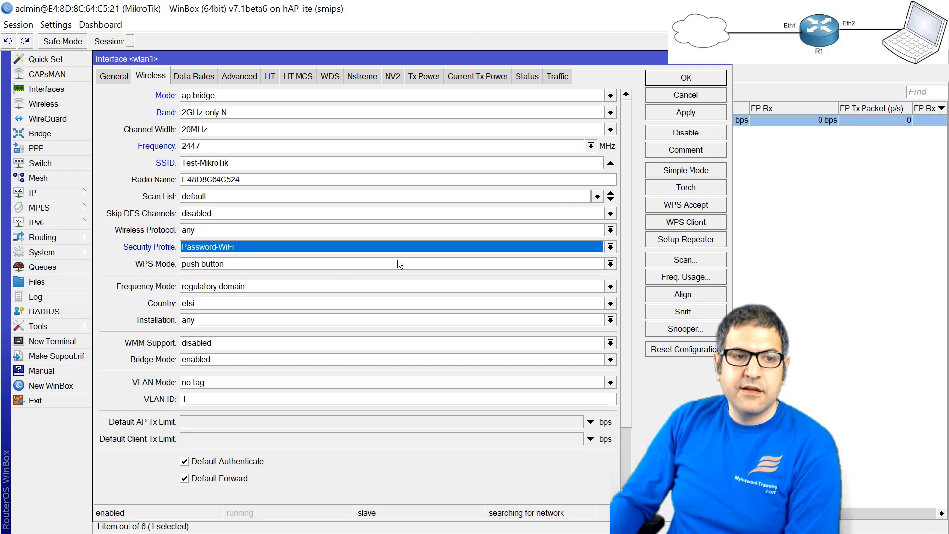
pyautogui.click(700, 78)
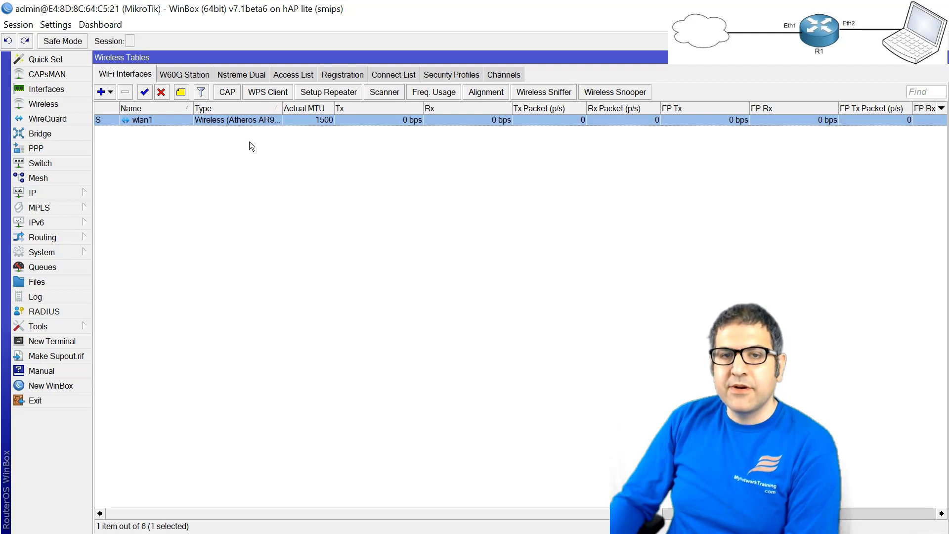
# Reopen wlan1's settings to confirm it reports running ap, then close them.
pyautogui.doubleClick(204, 119)
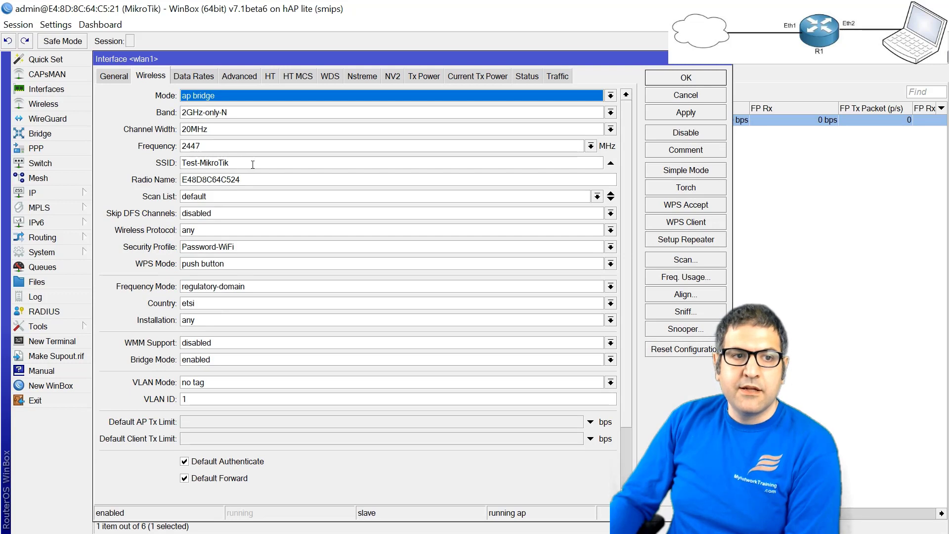
pyautogui.click(726, 59)
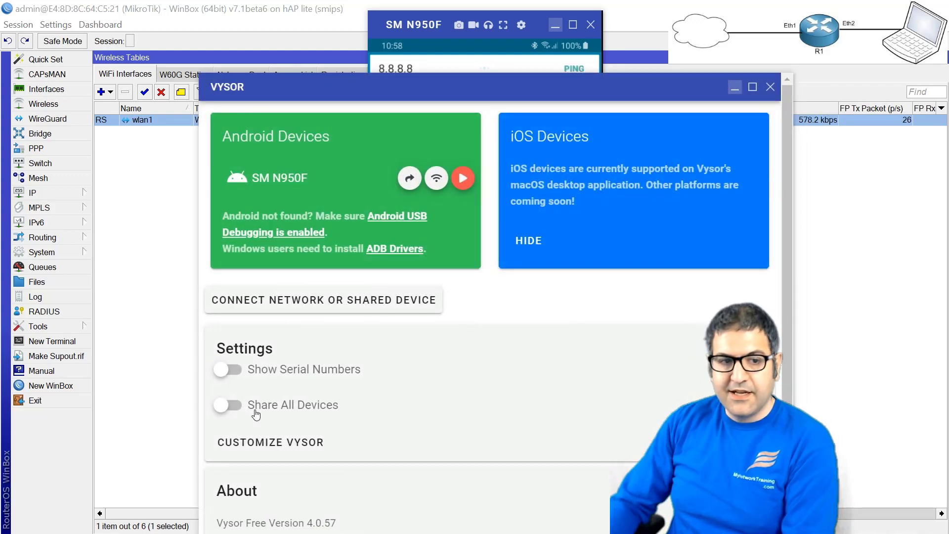
# Check the Wireless Tables Registration list for the phone registered on wlan1, then close the window.
pyautogui.click(735, 87)
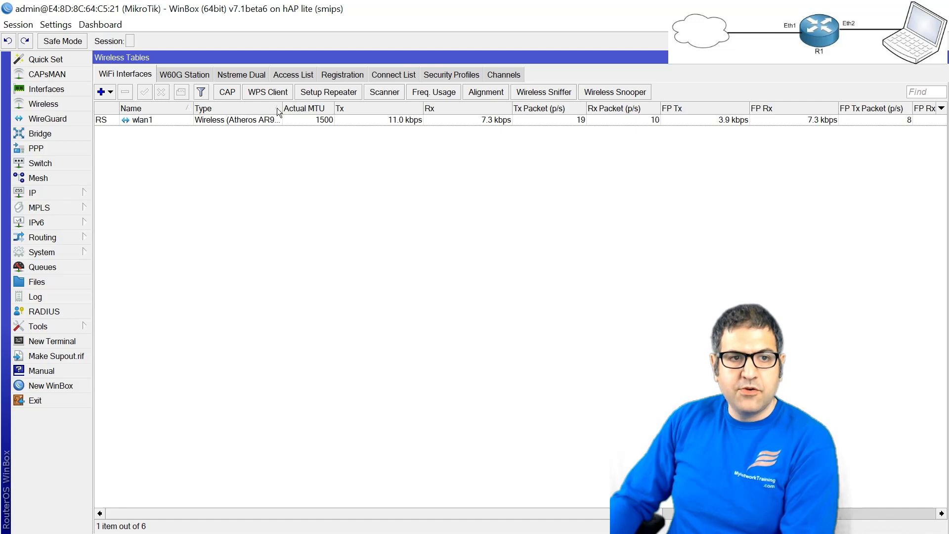
pyautogui.click(326, 77)
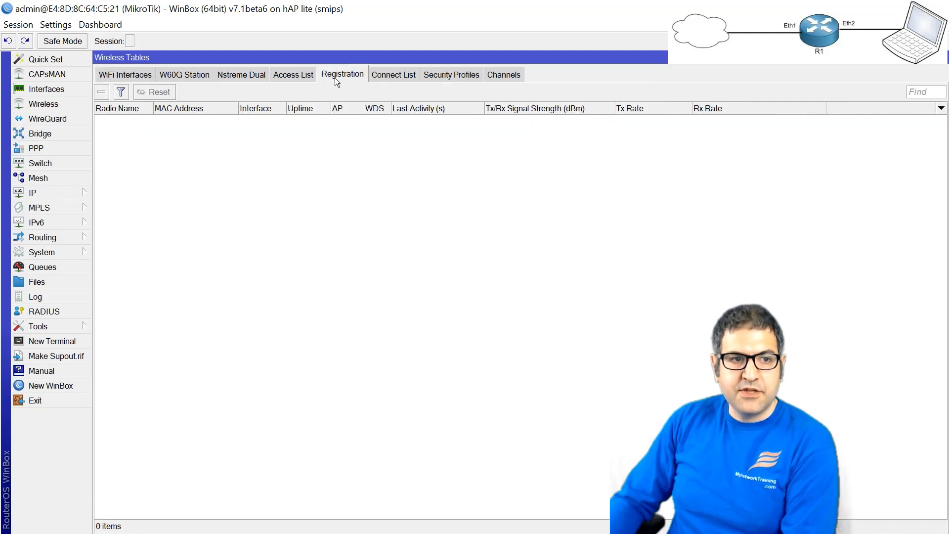
pyautogui.click(188, 120)
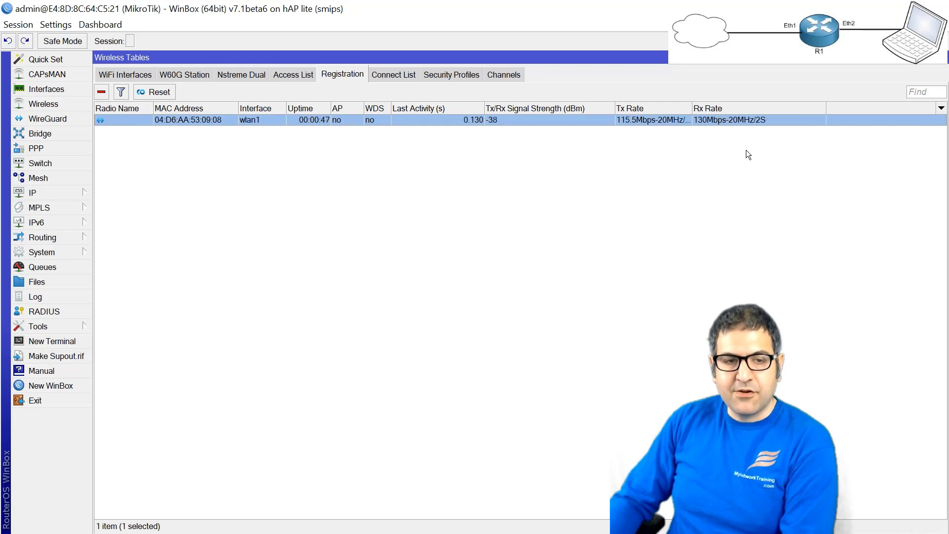
pyautogui.press('Escape')
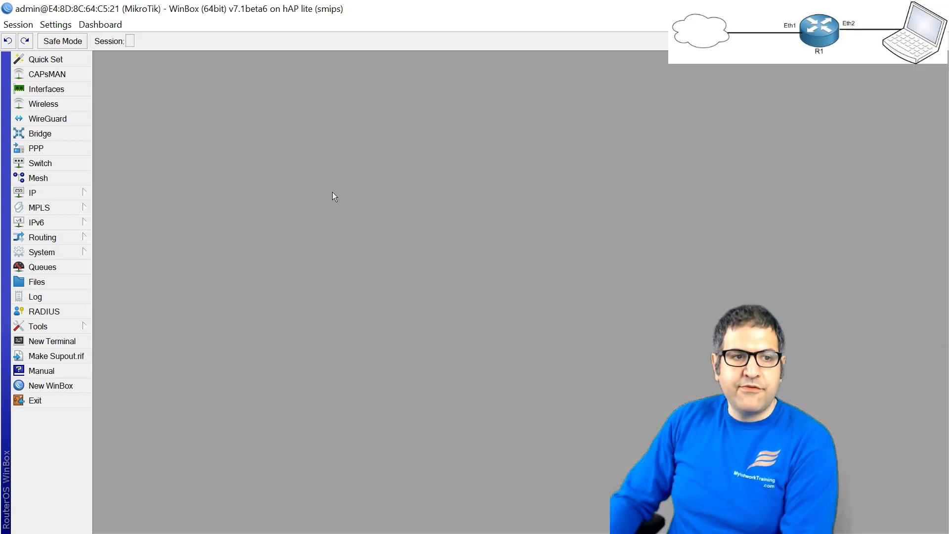
# Inspect the DHCP leases for Galaxy-Note8 at 10.10.10.253 and the PC at 10.10.10.254.
pyautogui.click(77, 191)
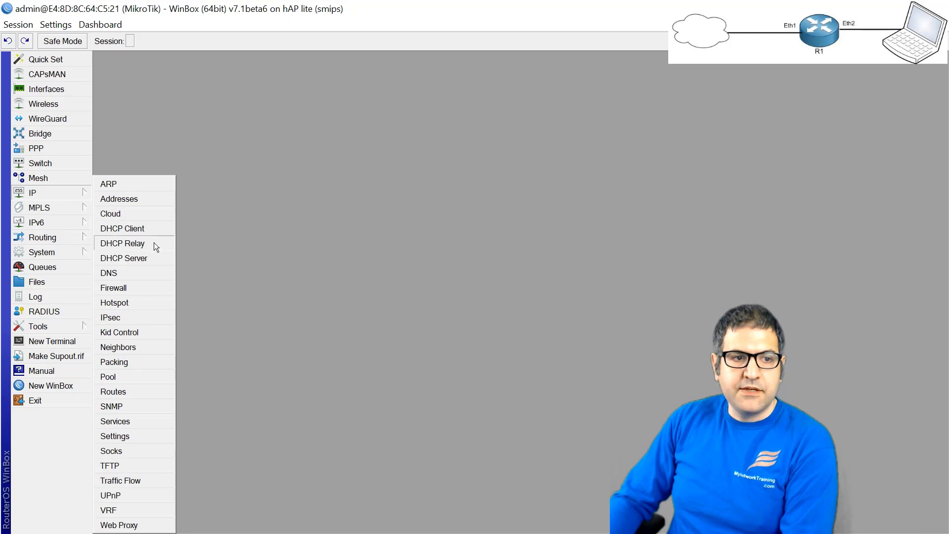
pyautogui.click(153, 258)
pyautogui.click(182, 73)
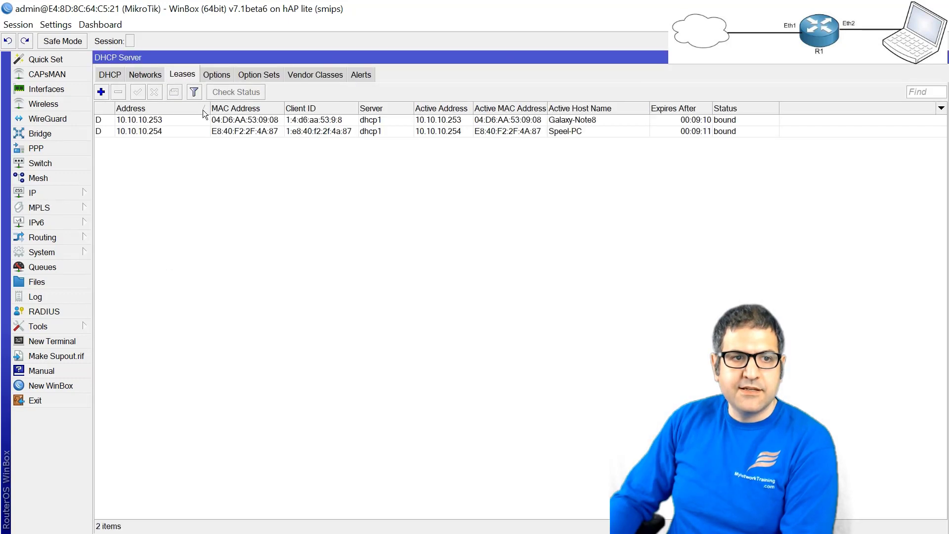
pyautogui.click(586, 121)
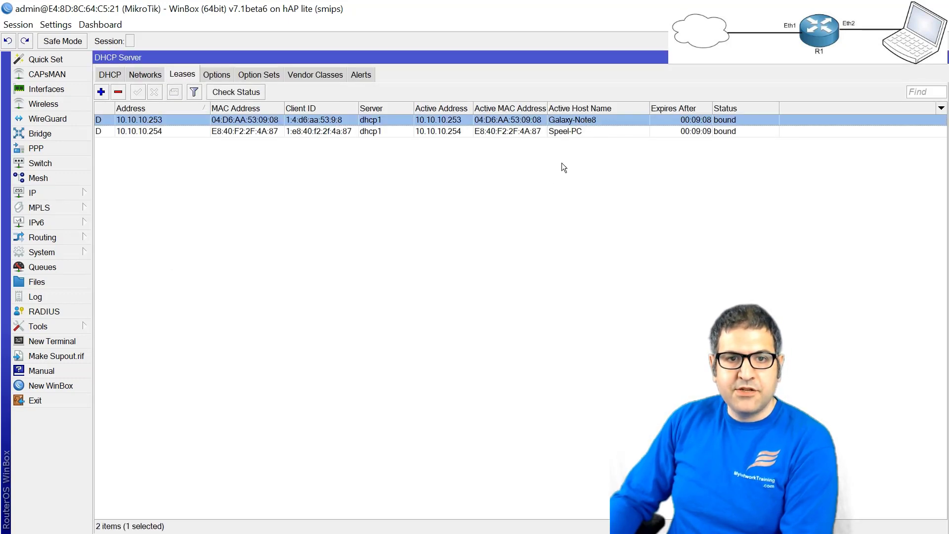
pyautogui.click(163, 132)
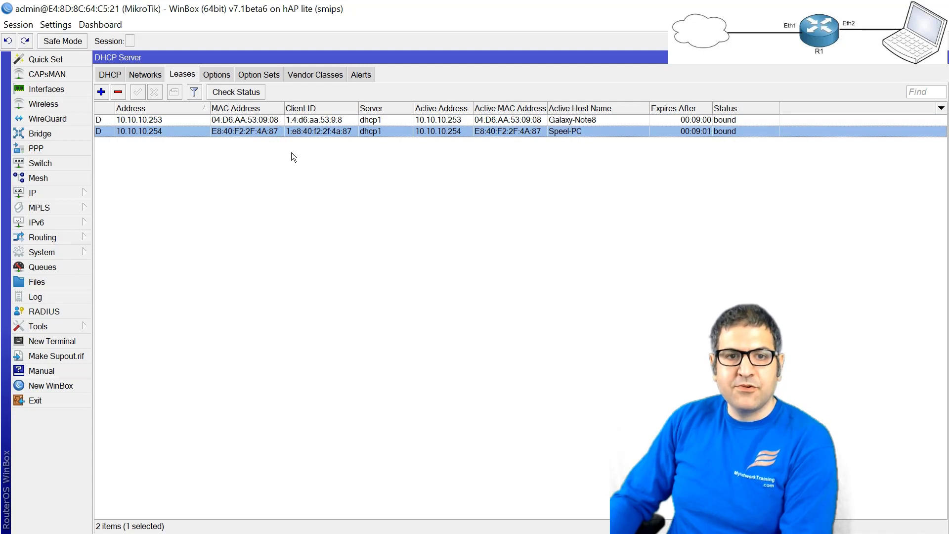